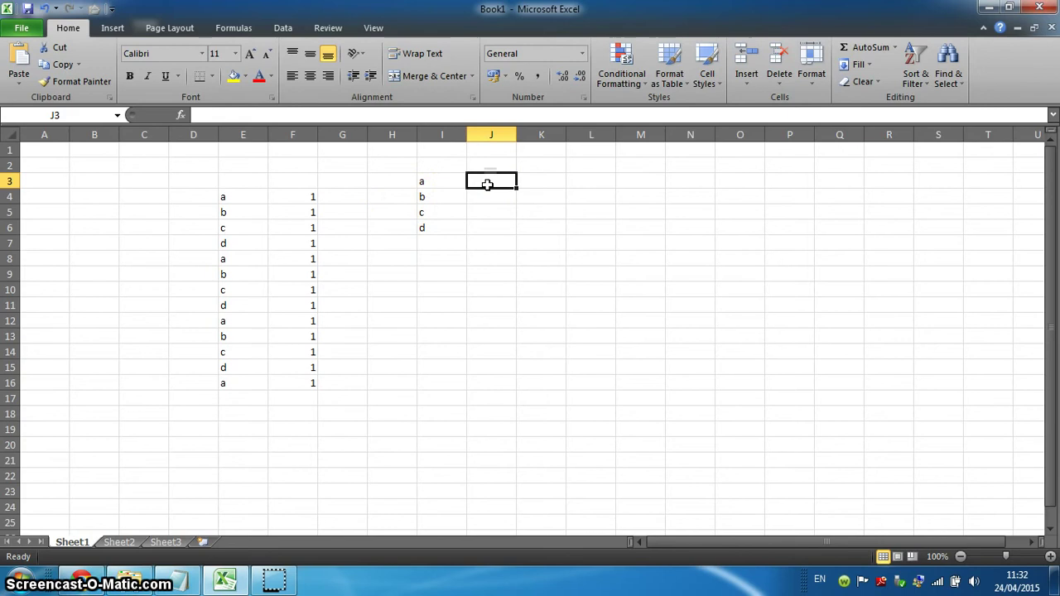
Step: Enter the text "use sumif" in cell J3
type("umif")
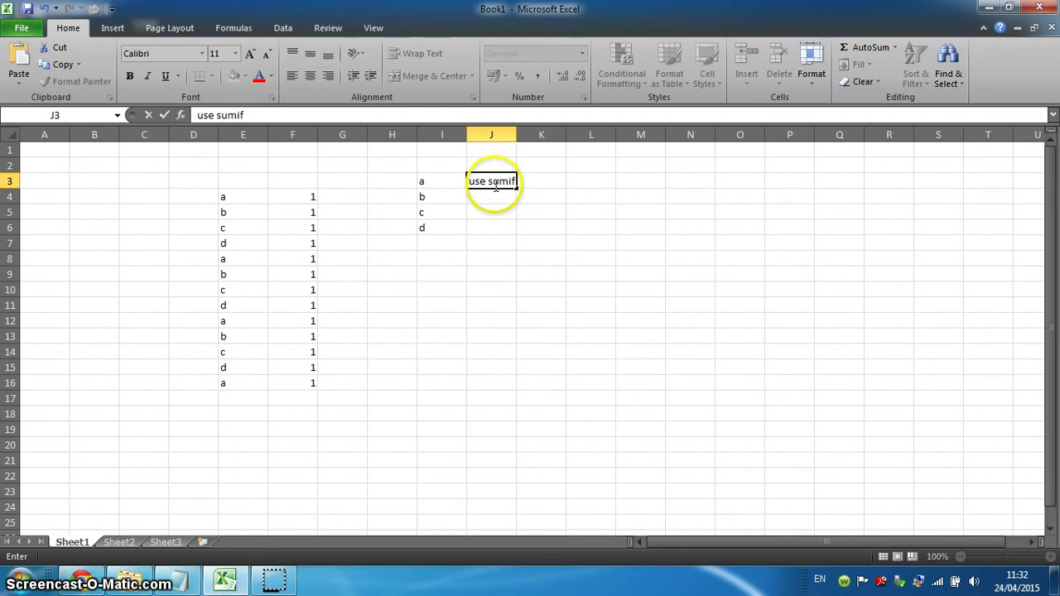
left_click(530, 214)
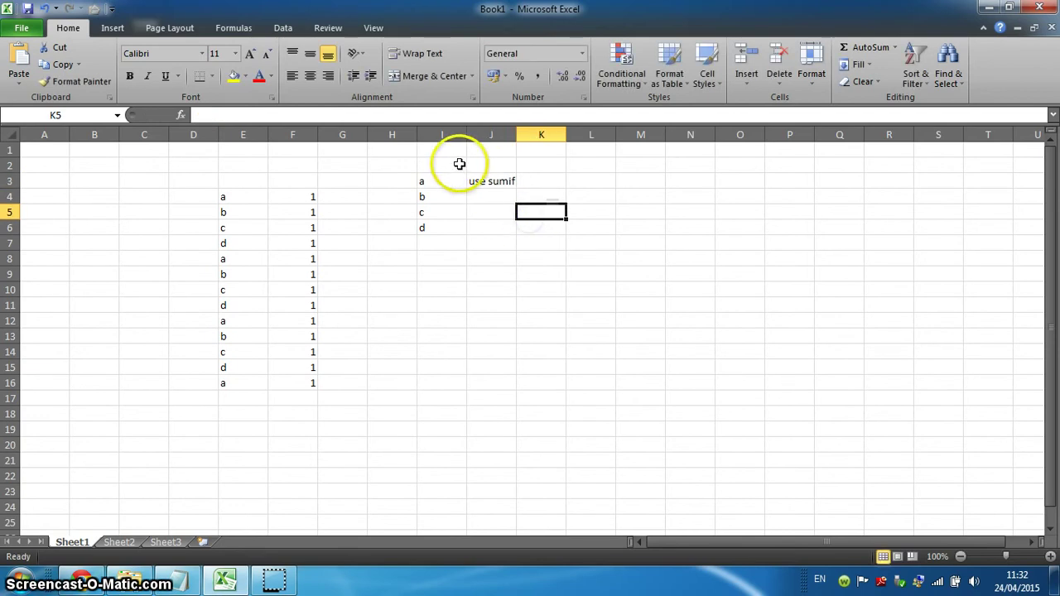
Step: Start inserting a function in cell J3 and list the functions of the All category
left_click(497, 181)
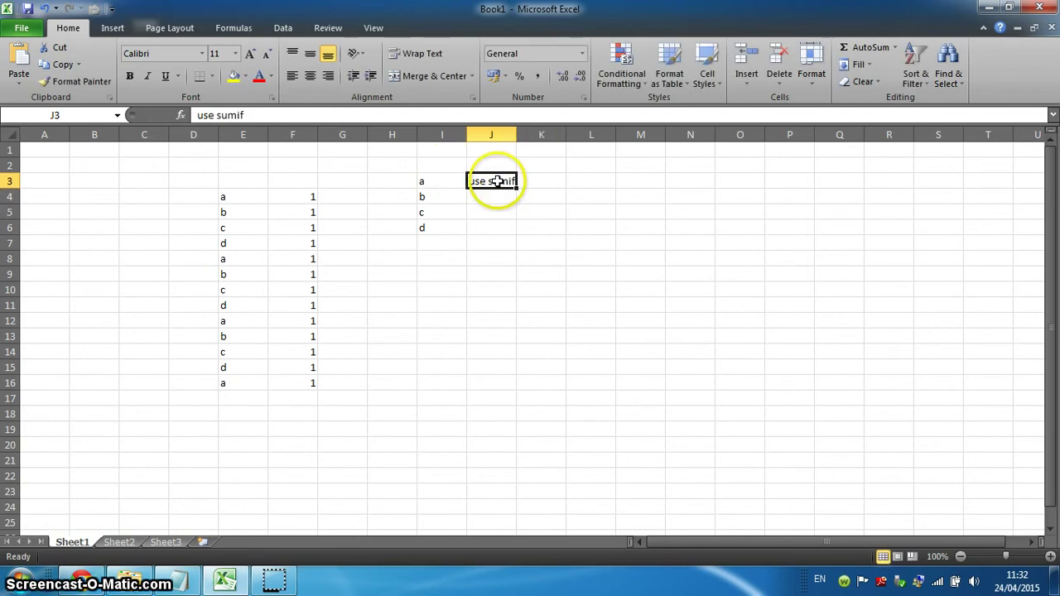
left_click(179, 115)
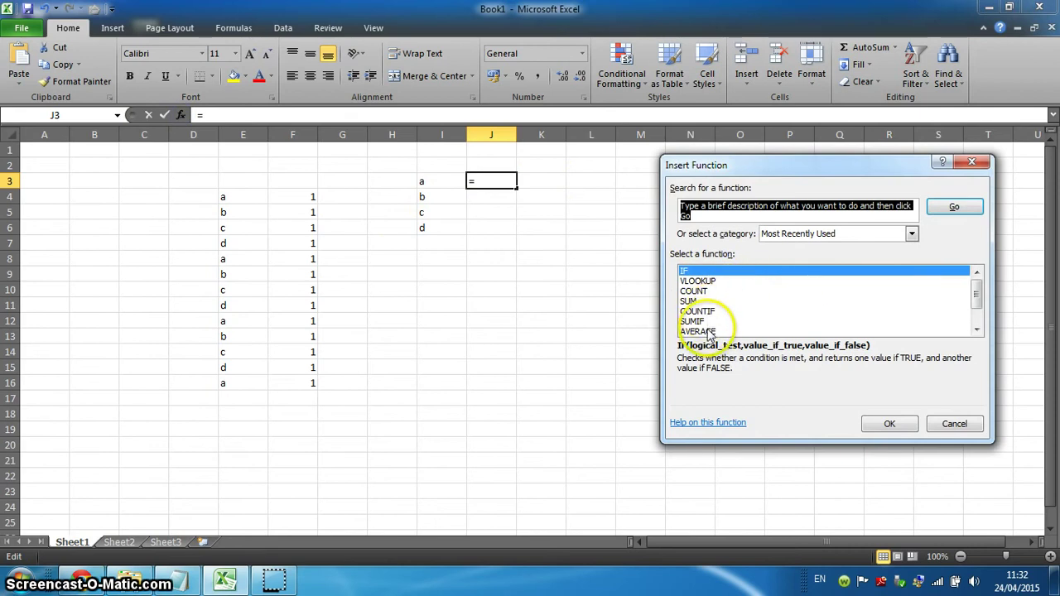
scroll(712, 307, "down", 1)
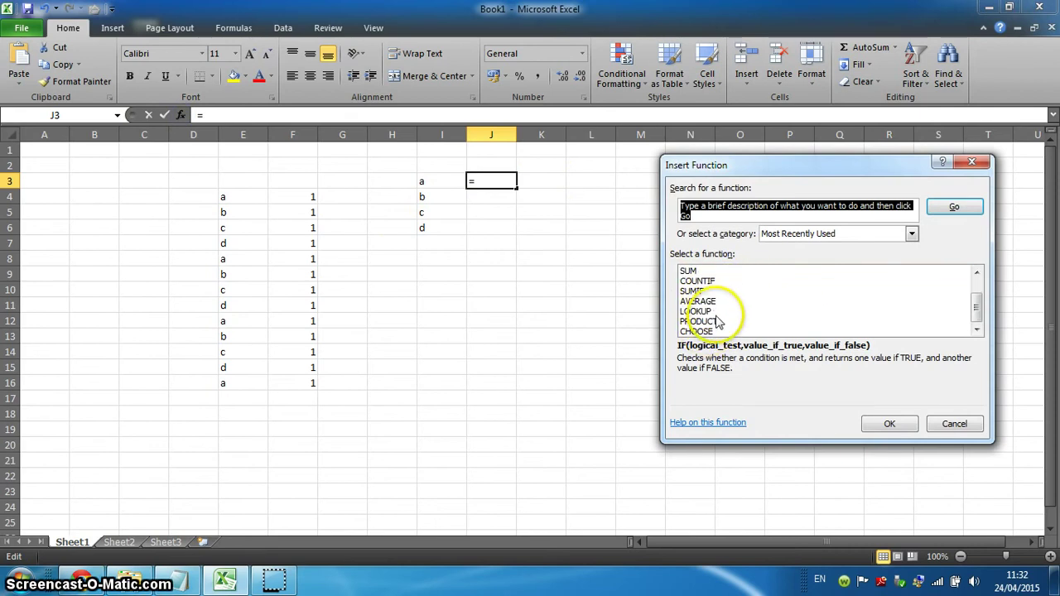
scroll(724, 302, "up", 1)
left_click(758, 235)
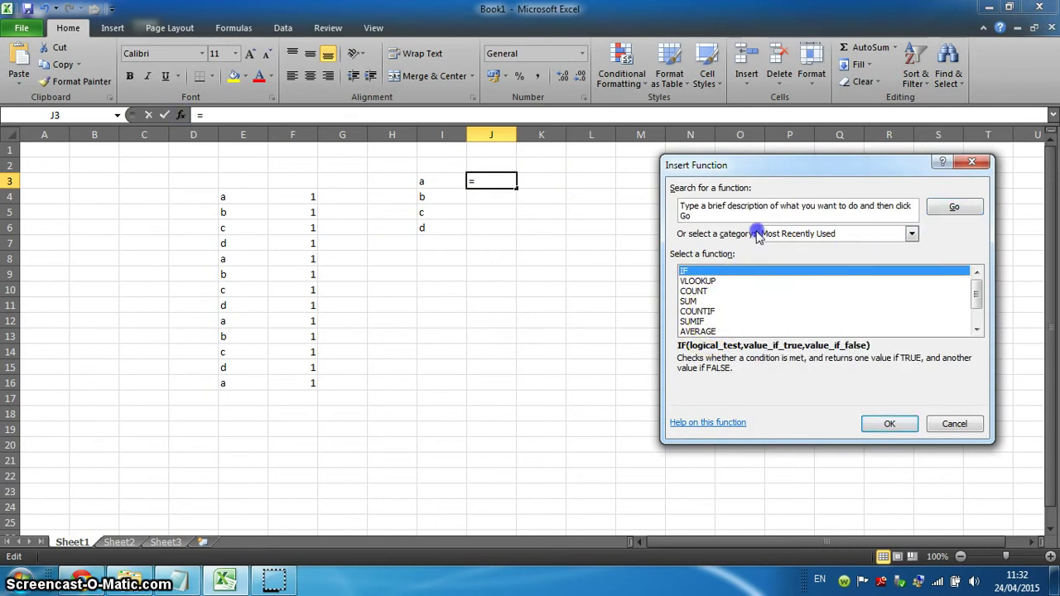
left_click(801, 236)
left_click(778, 256)
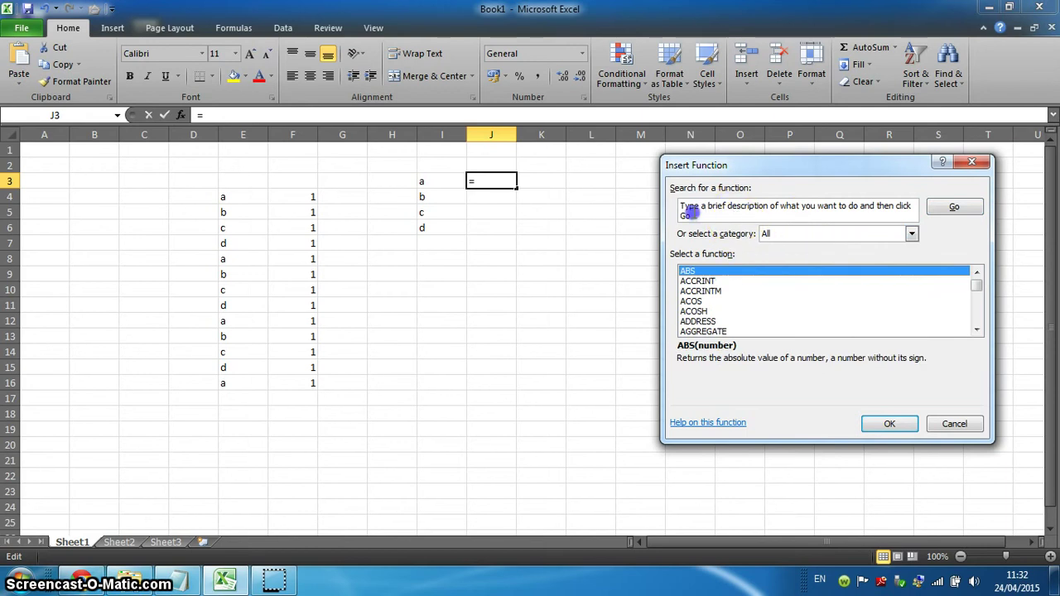
Step: Search the available functions for "sumif"
double_click(689, 209)
left_click_drag(705, 217, 669, 207)
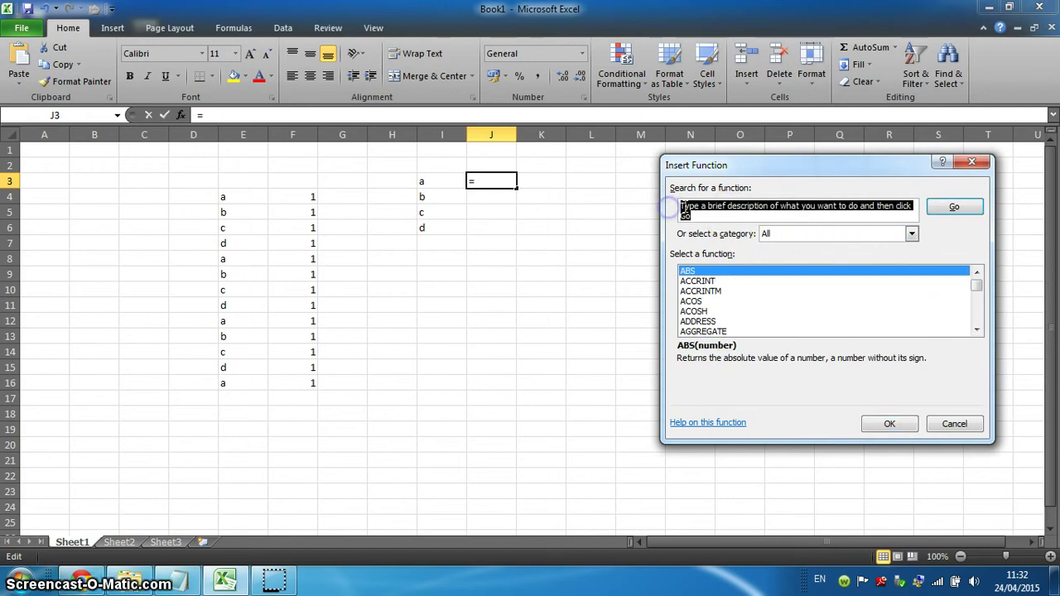
type("sumif")
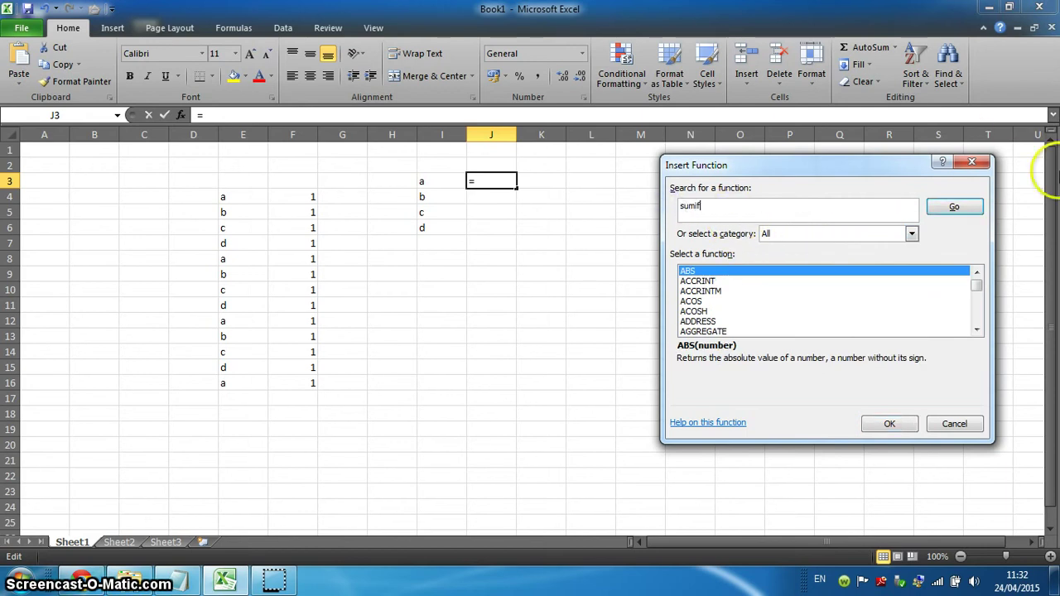
left_click(973, 204)
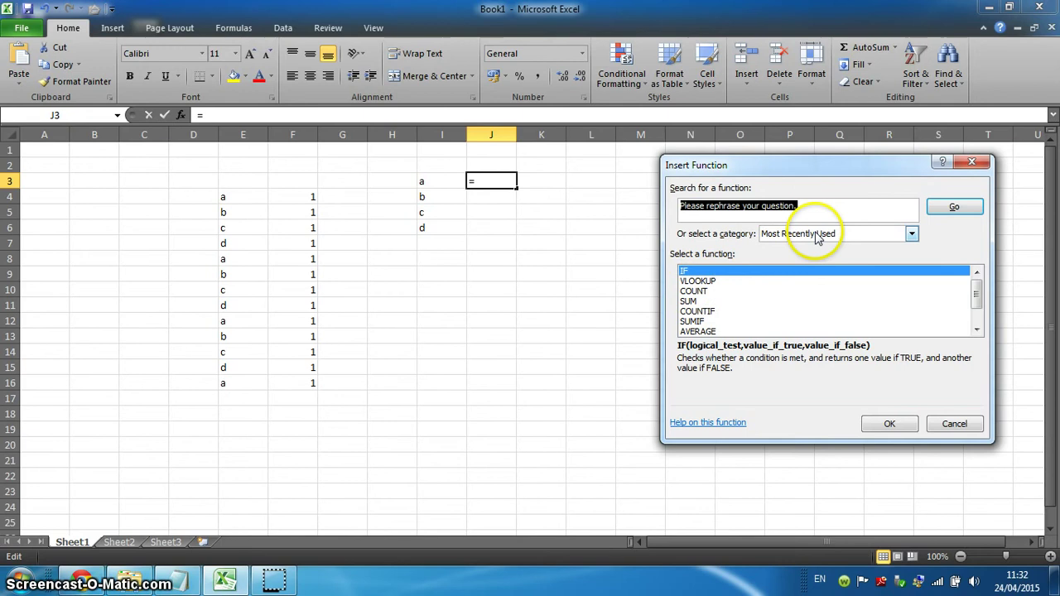
type("sumif")
left_click(959, 208)
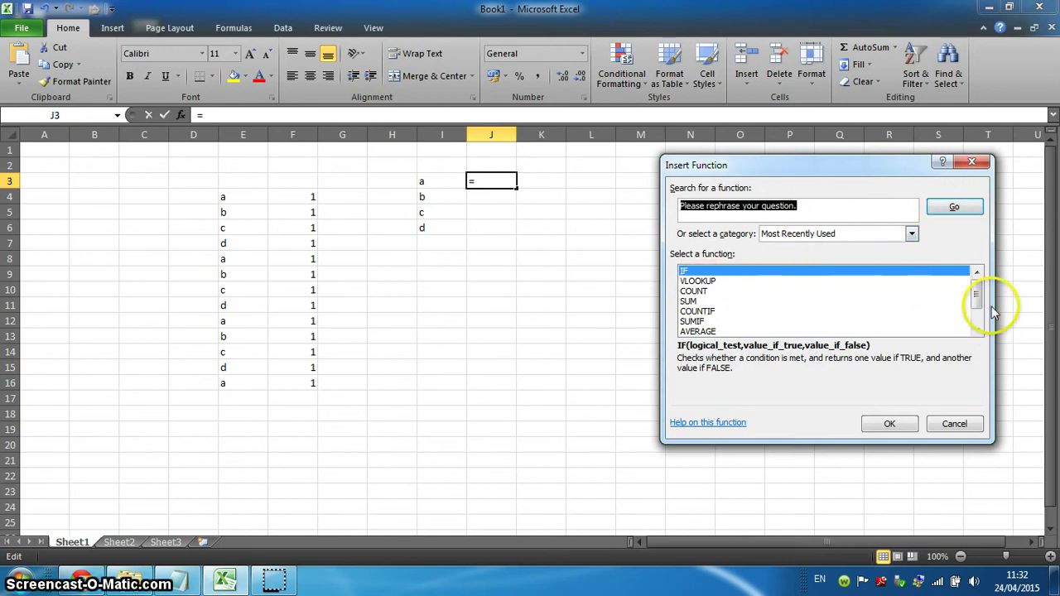
Step: Insert the SUMIF function in J3 with range E4:E16, criteria I3 and sum range F4:F16
double_click(706, 321)
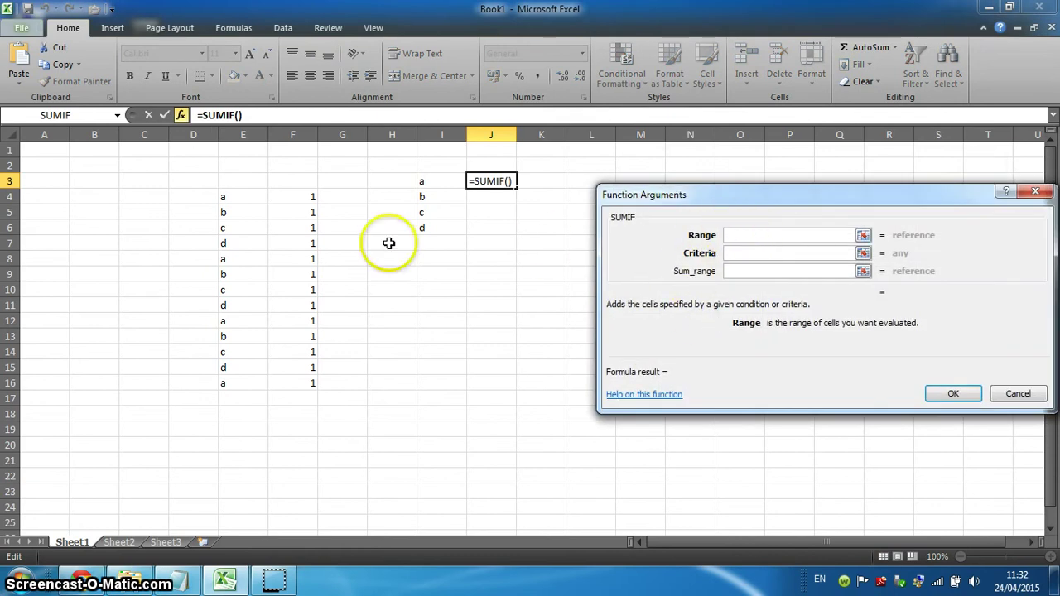
left_click_drag(250, 197, 246, 382)
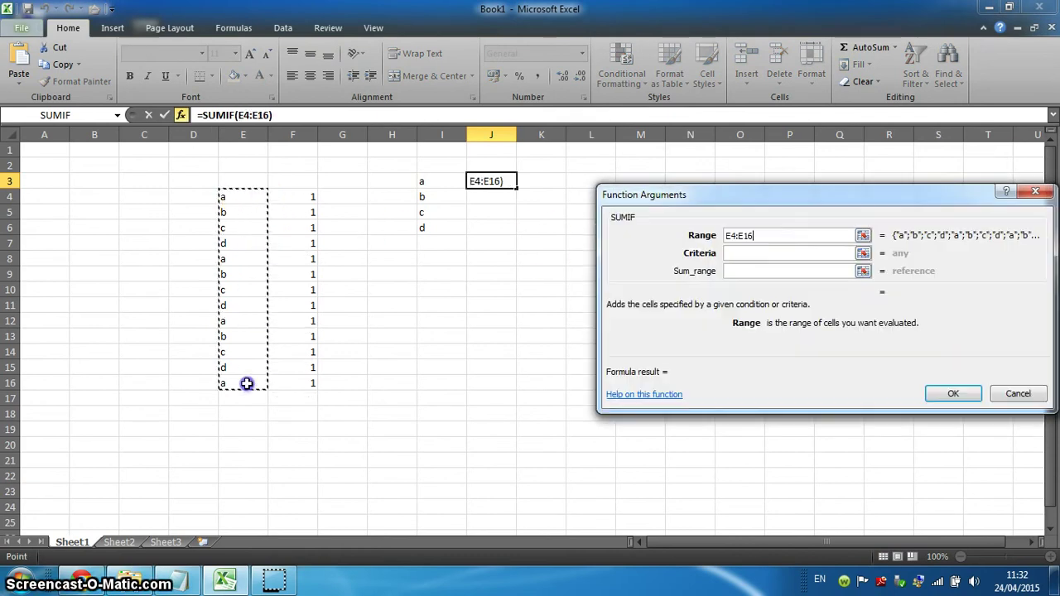
left_click(735, 253)
left_click(422, 180)
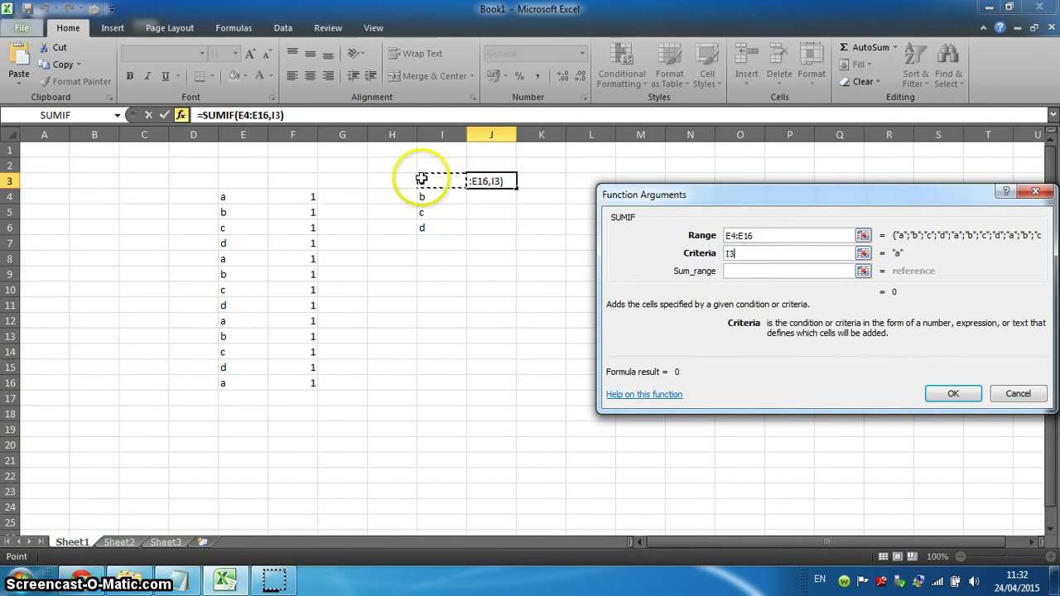
left_click(749, 274)
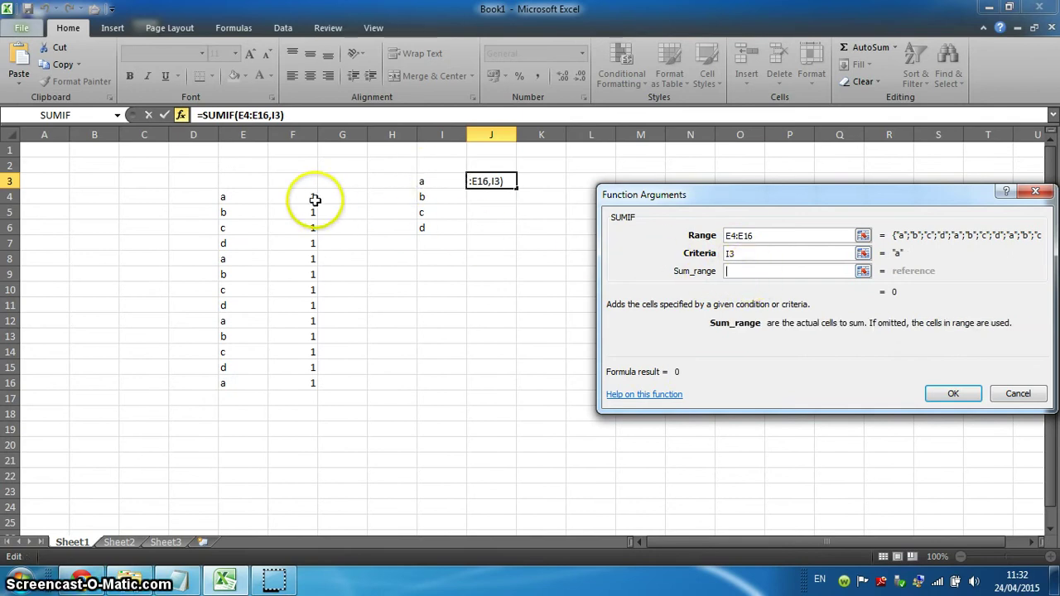
left_click_drag(314, 198, 310, 382)
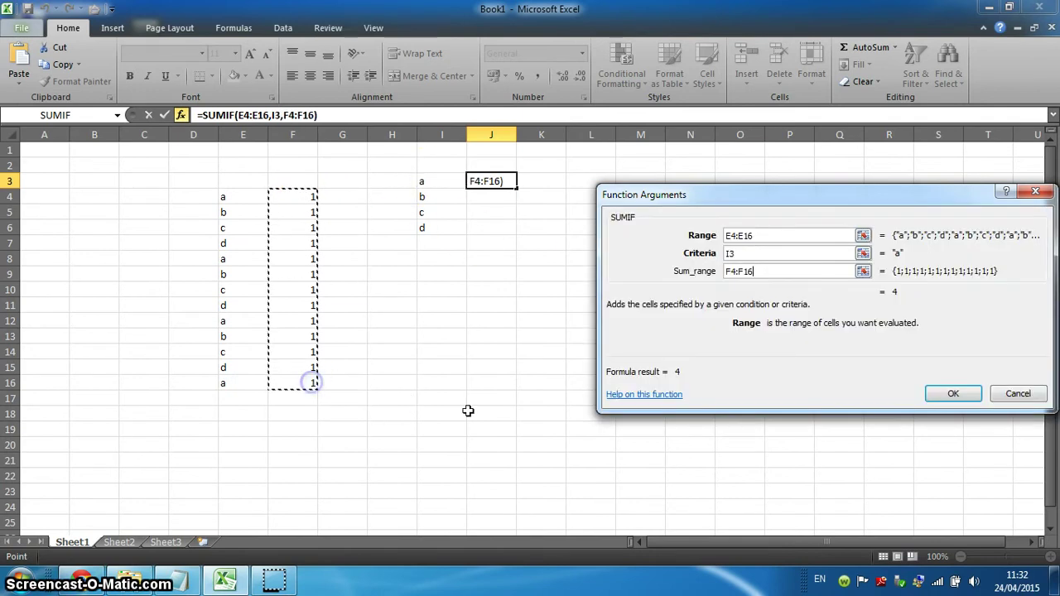
left_click(952, 394)
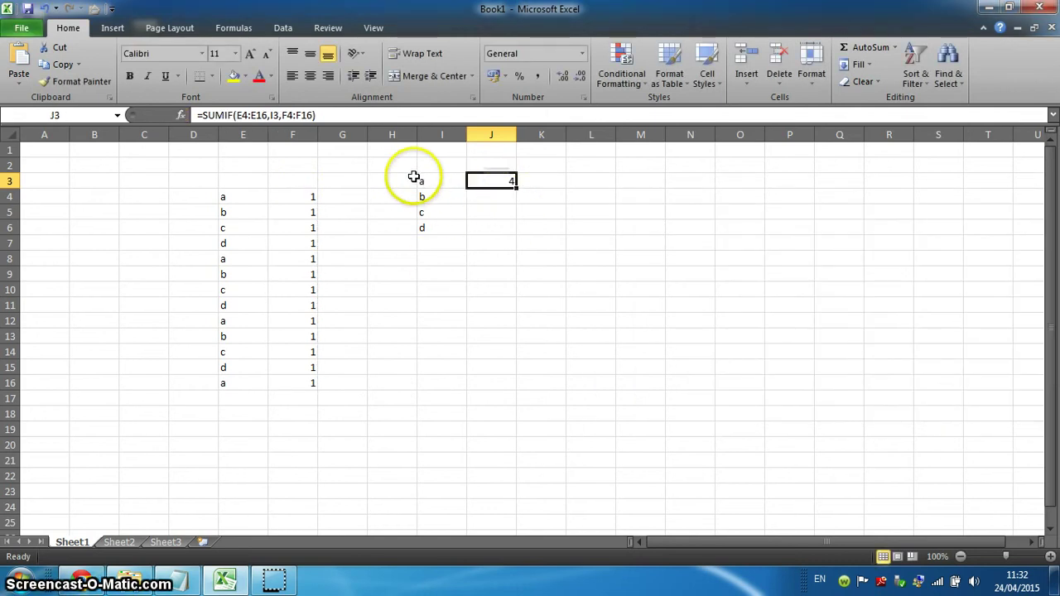
Step: Make the evaluated range absolute as $E$4:$E$16 in J3's SUMIF formula and fill the formula down to J6
left_click(340, 116)
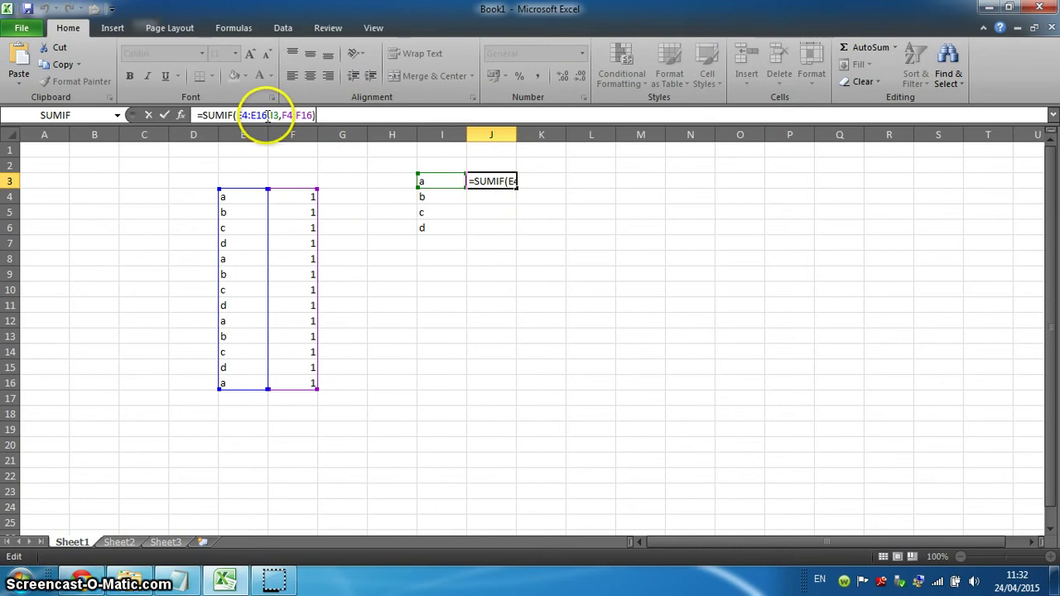
left_click_drag(240, 115, 237, 115)
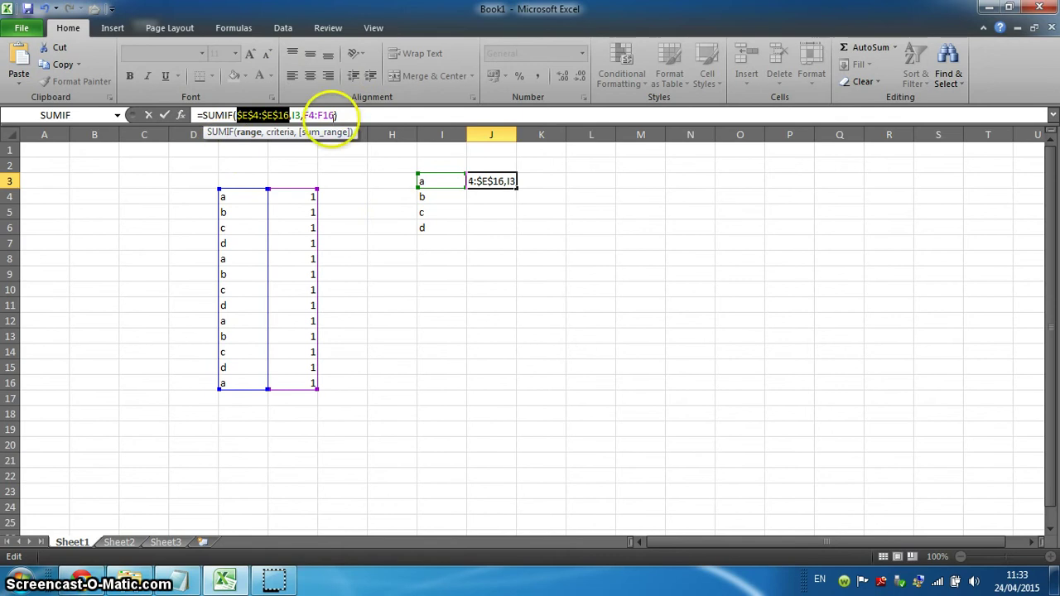
key("Return")
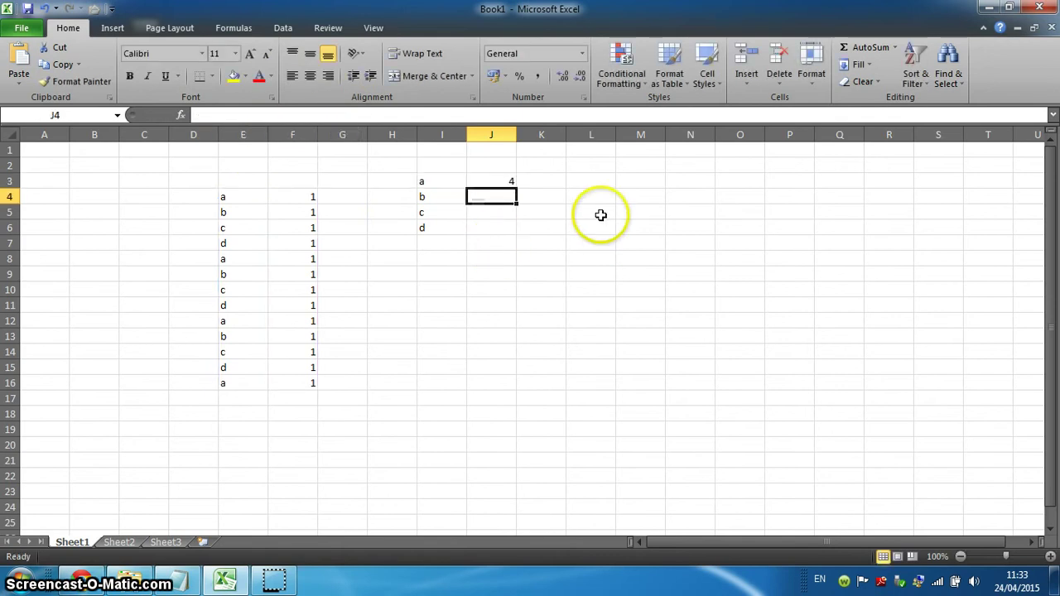
left_click(494, 180)
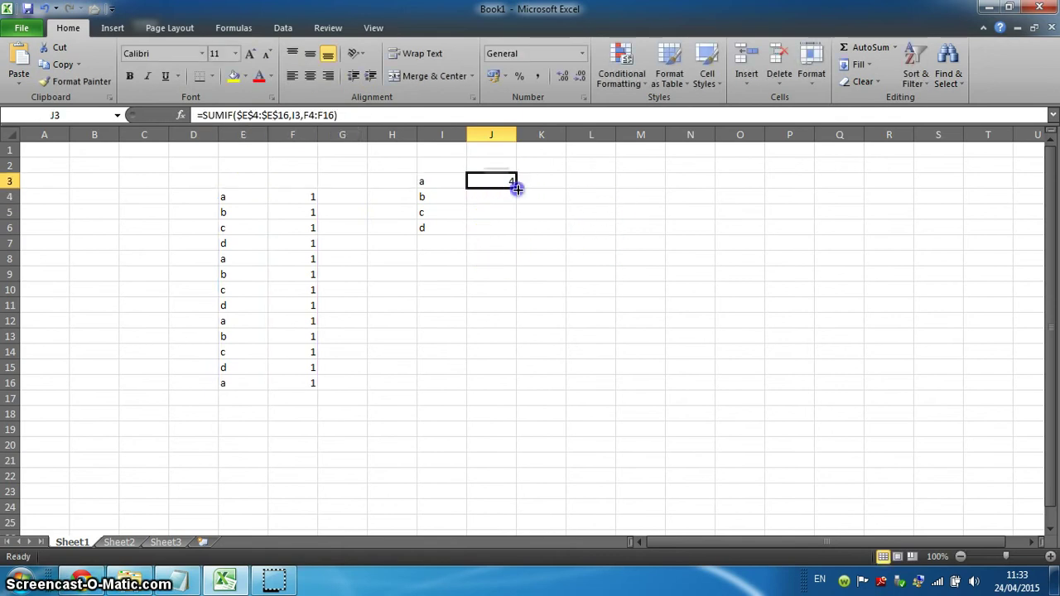
double_click(515, 187)
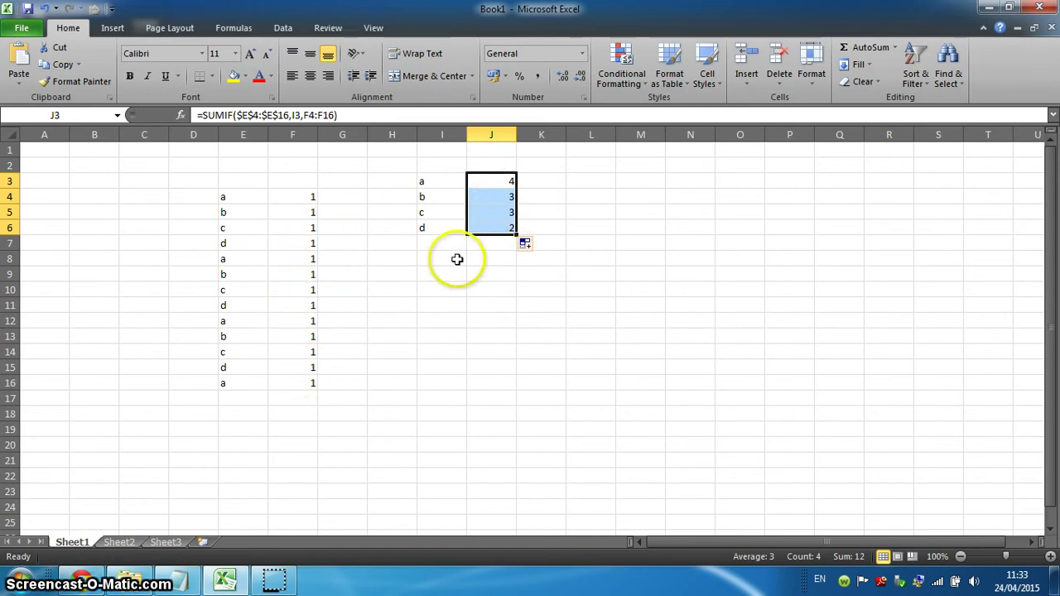
Step: Inspect which cell ranges the SUMIF formula in J6 refers to, leaving the formula as it is
left_click(497, 226)
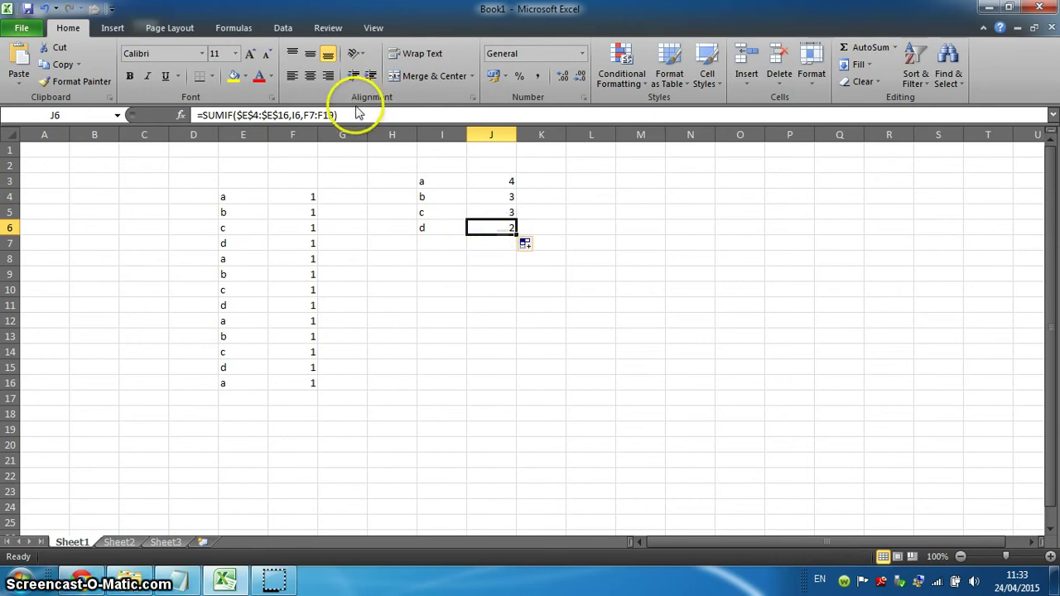
left_click(349, 115)
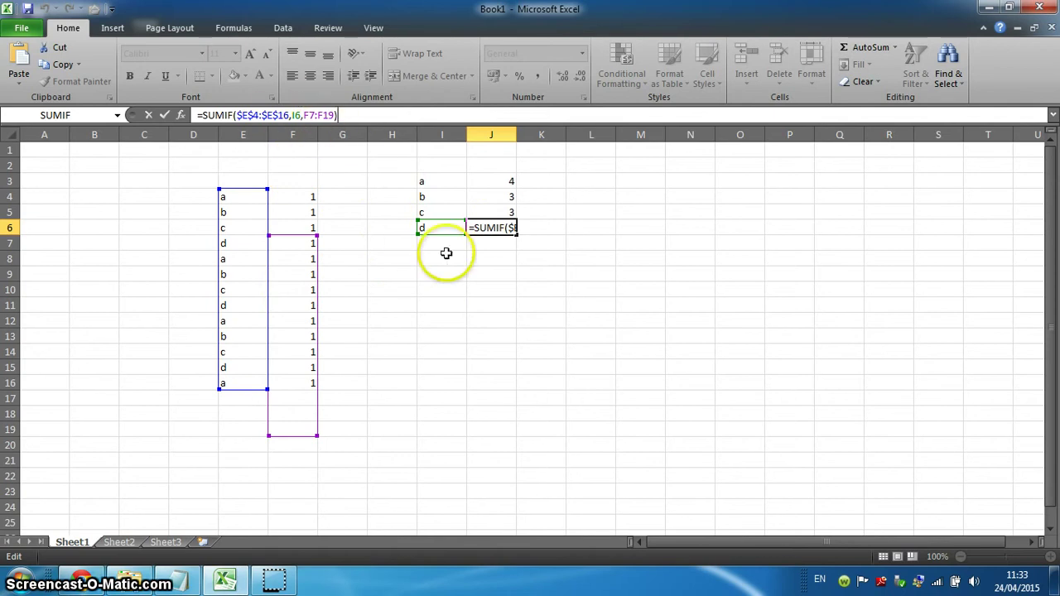
left_click(447, 287)
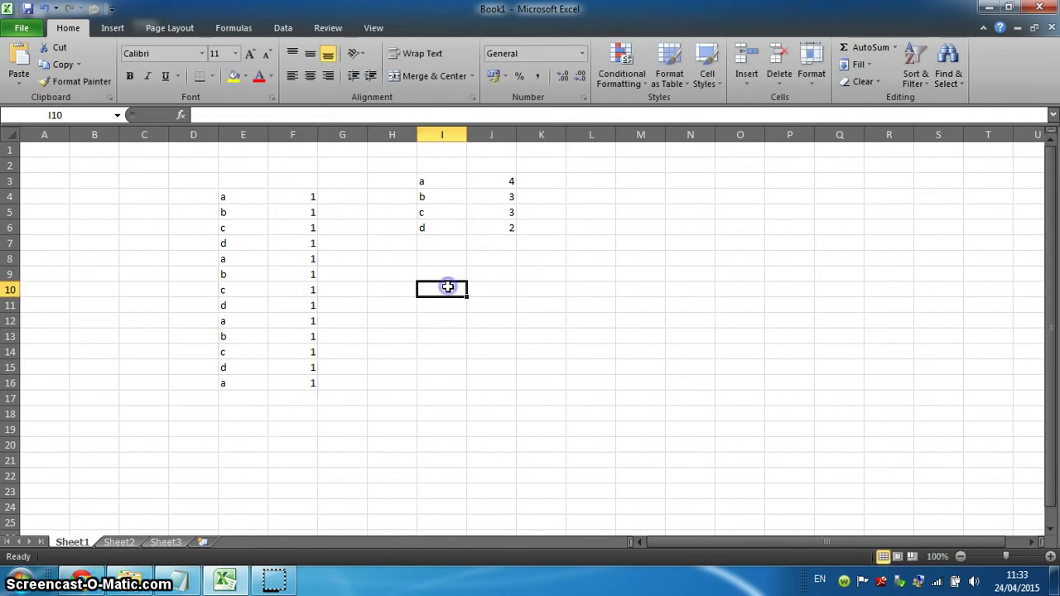
Step: Make the sum range absolute as $F$4:$F$16 in J3's SUMIF formula and fill the formula down to J6 again
left_click(489, 180)
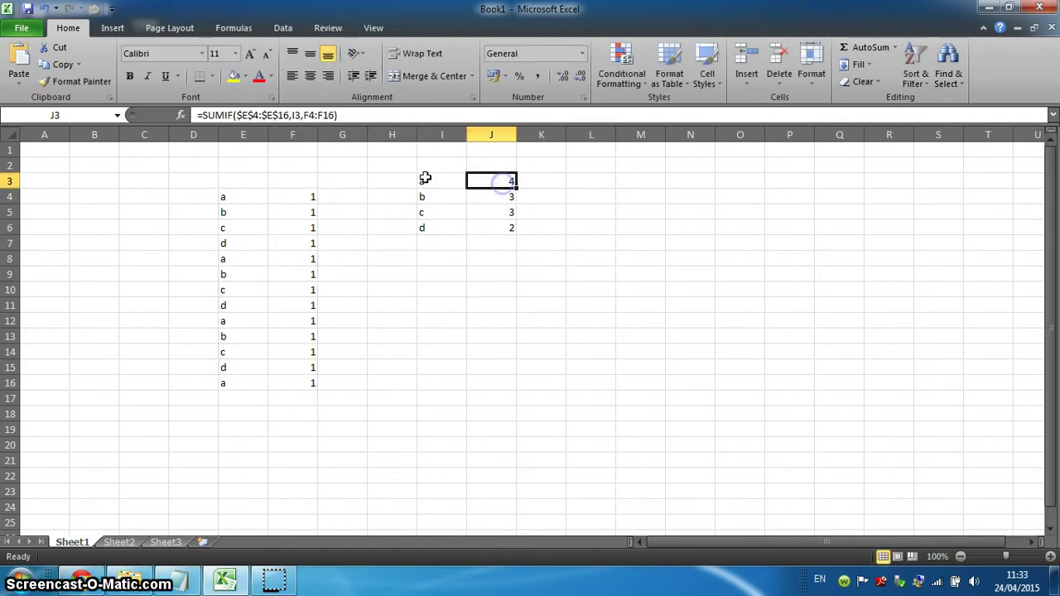
left_click(313, 116)
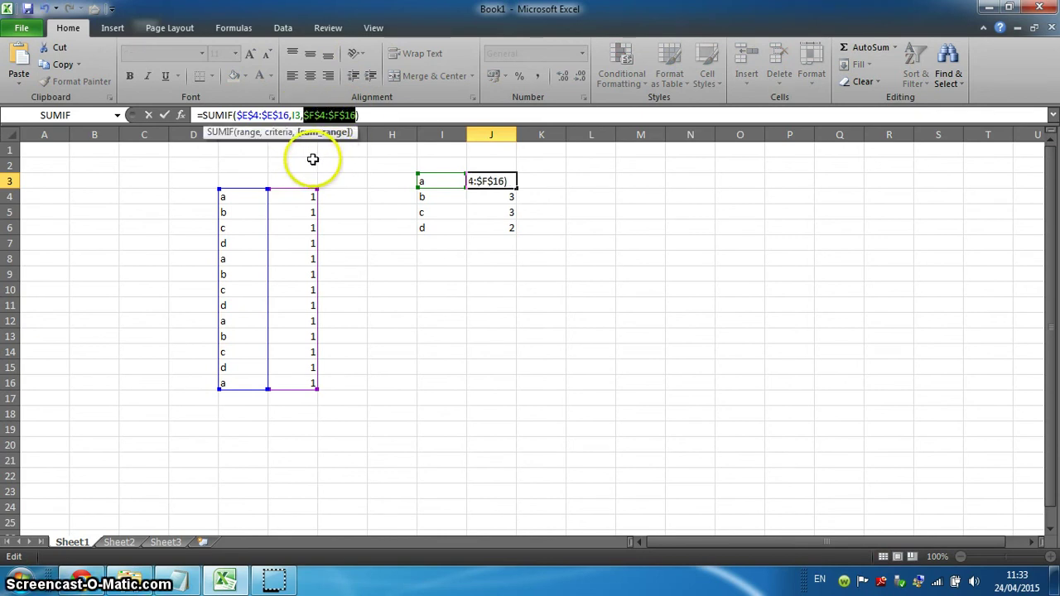
key("Return")
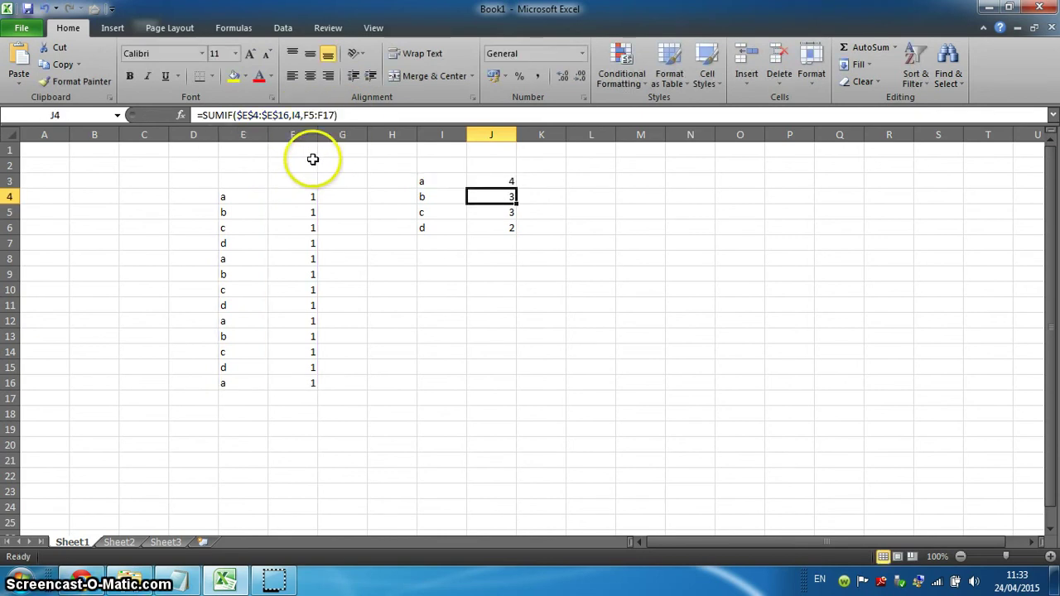
left_click(498, 180)
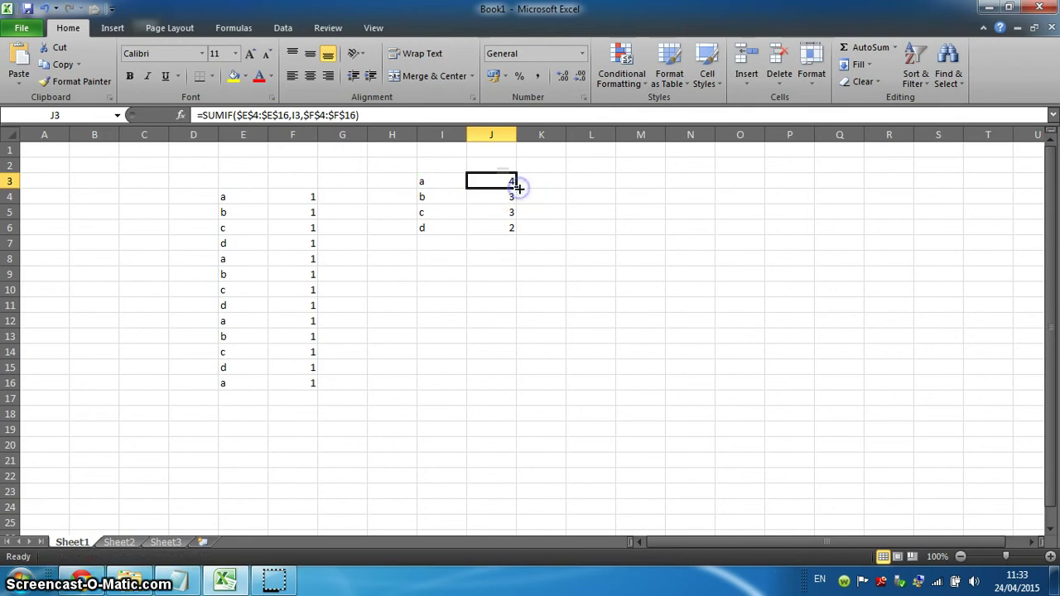
left_click_drag(515, 187, 512, 233)
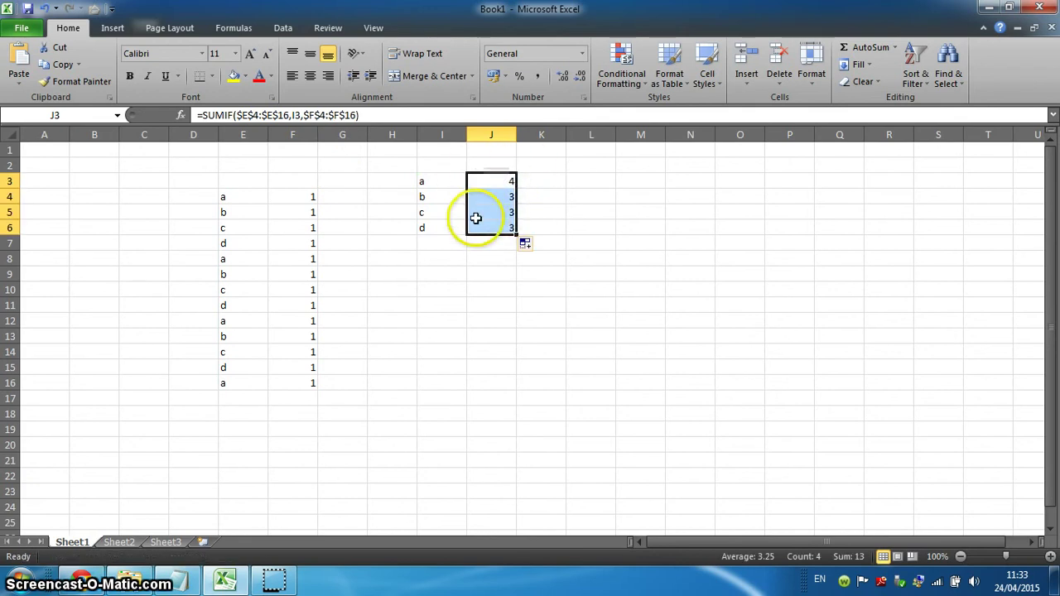
Step: Check the "d" entries in E7, E11 and E15 against J6 and the ranges its SUMIF formula refers to
left_click(239, 241)
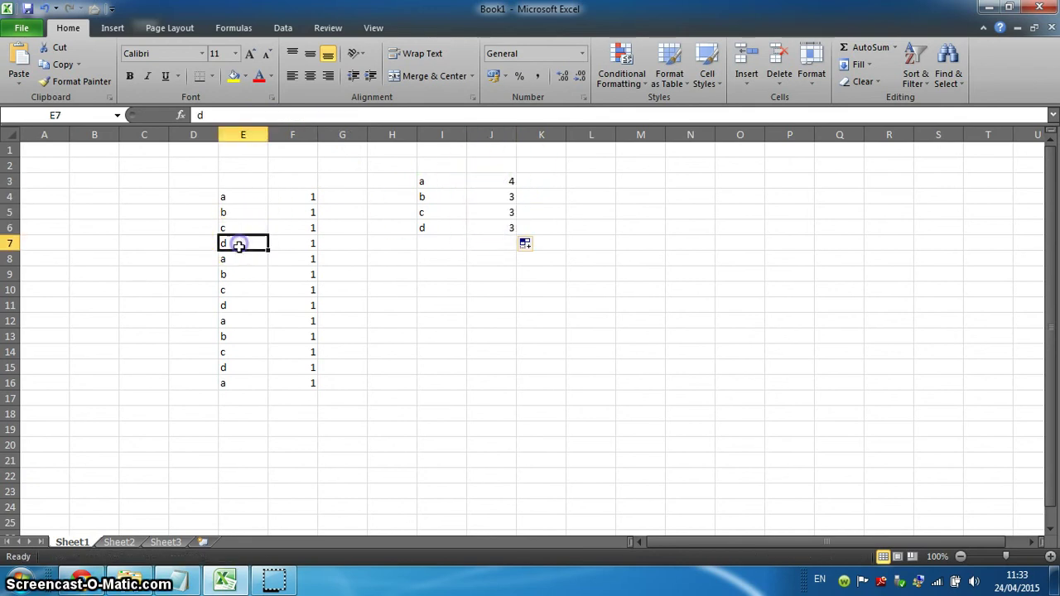
left_click(245, 306)
left_click(243, 367)
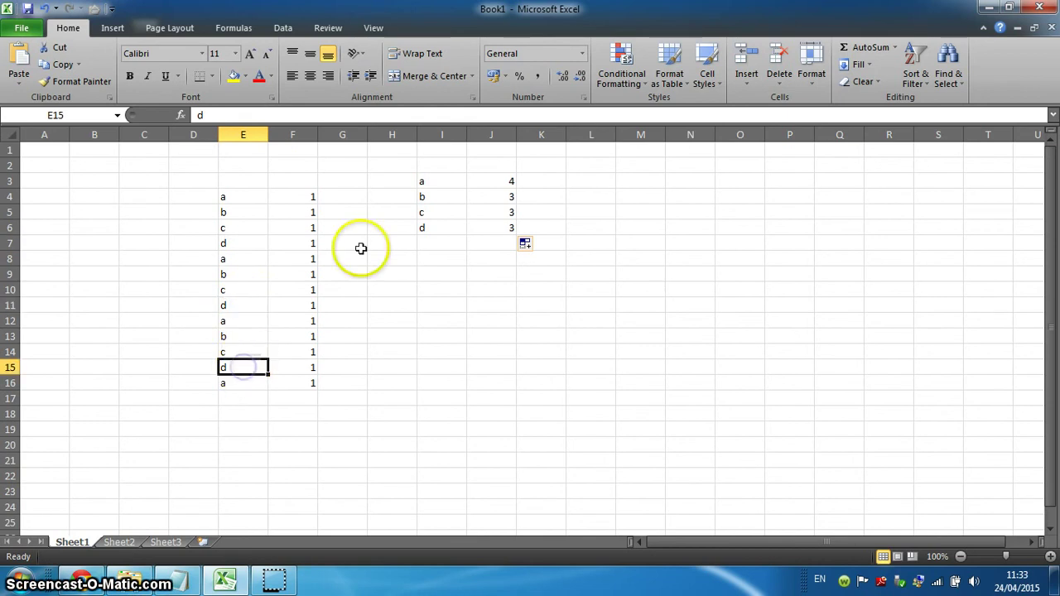
left_click(504, 226)
key("F2")
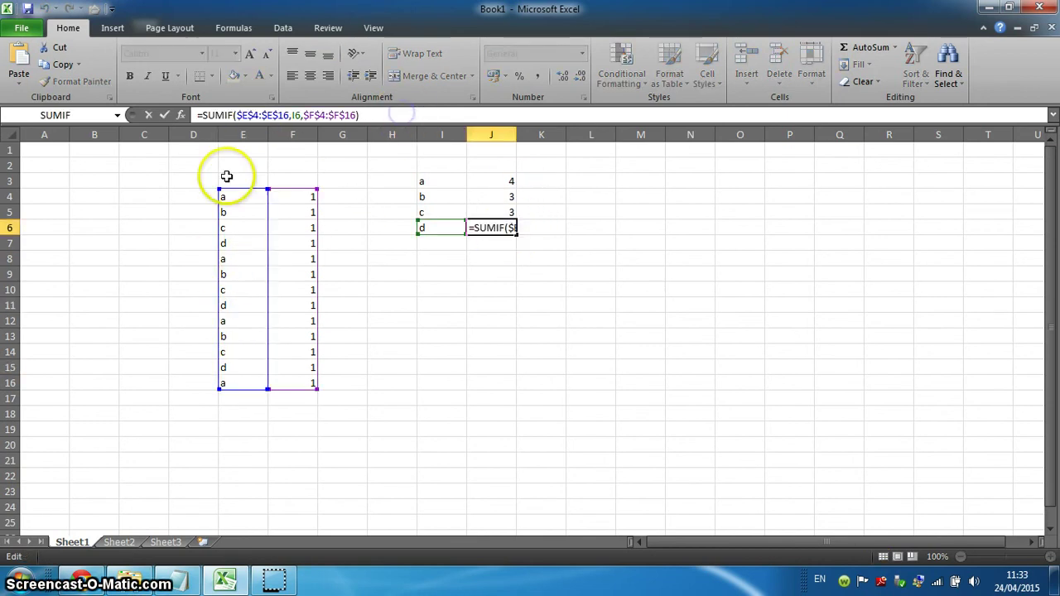
Step: Switch to Notepad to view the example note, and minimize its window to return to the workbook
left_click(178, 579)
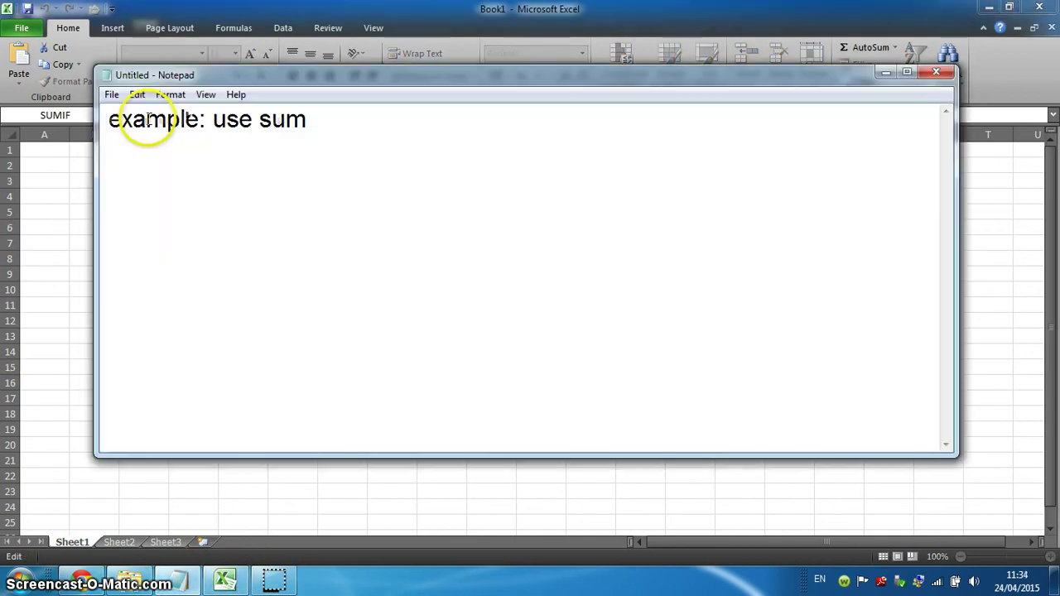
left_click(885, 72)
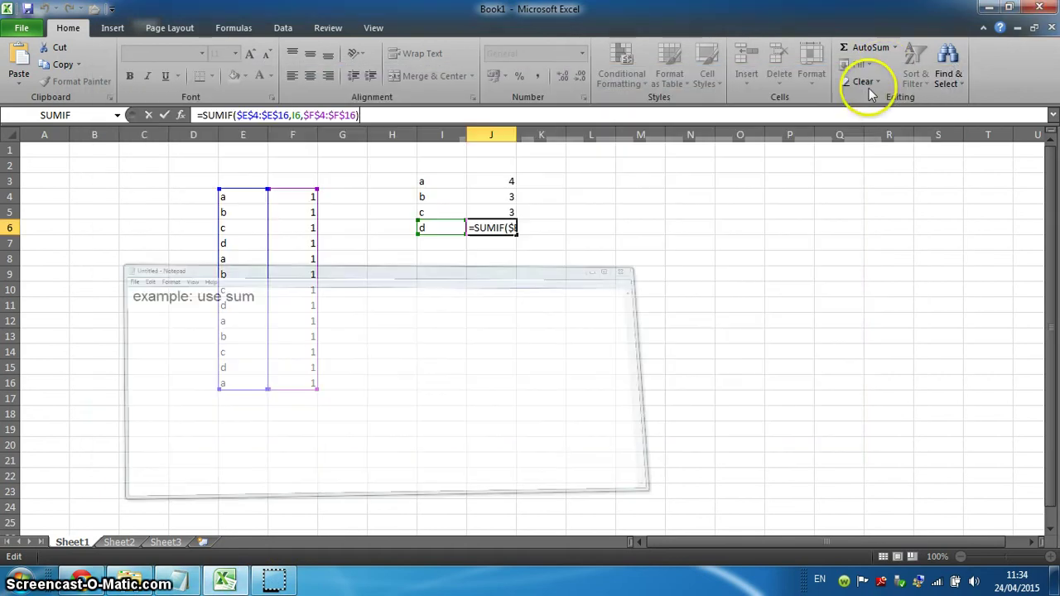
Step: Leave J6's formula unchanged, total F4:F16 into F17 with AutoSum, and clear that total again
left_click(419, 337)
left_click_drag(296, 196, 296, 368)
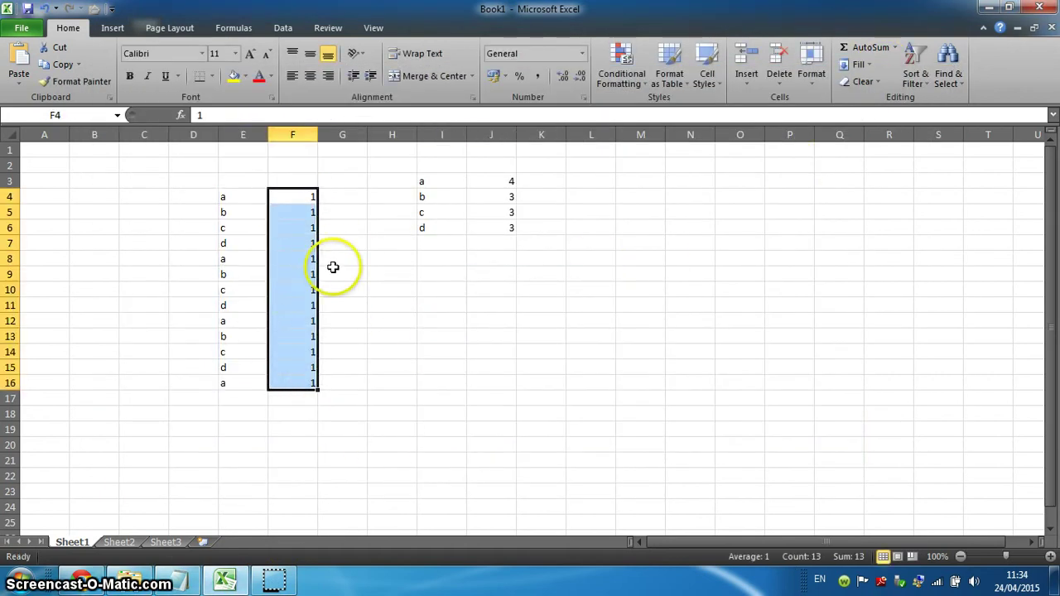
left_click(866, 50)
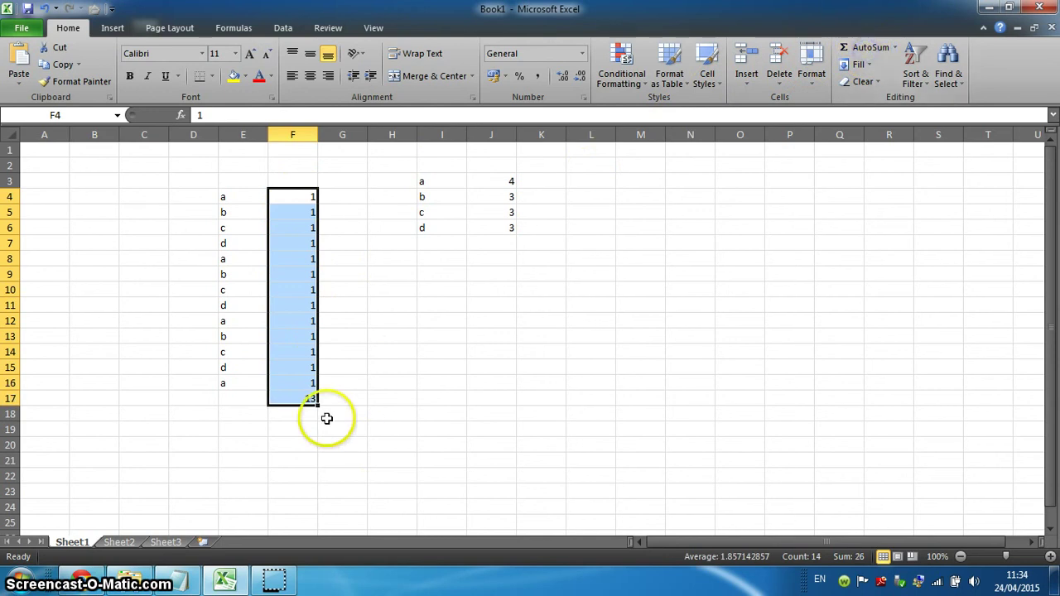
left_click(294, 398)
left_click(314, 400)
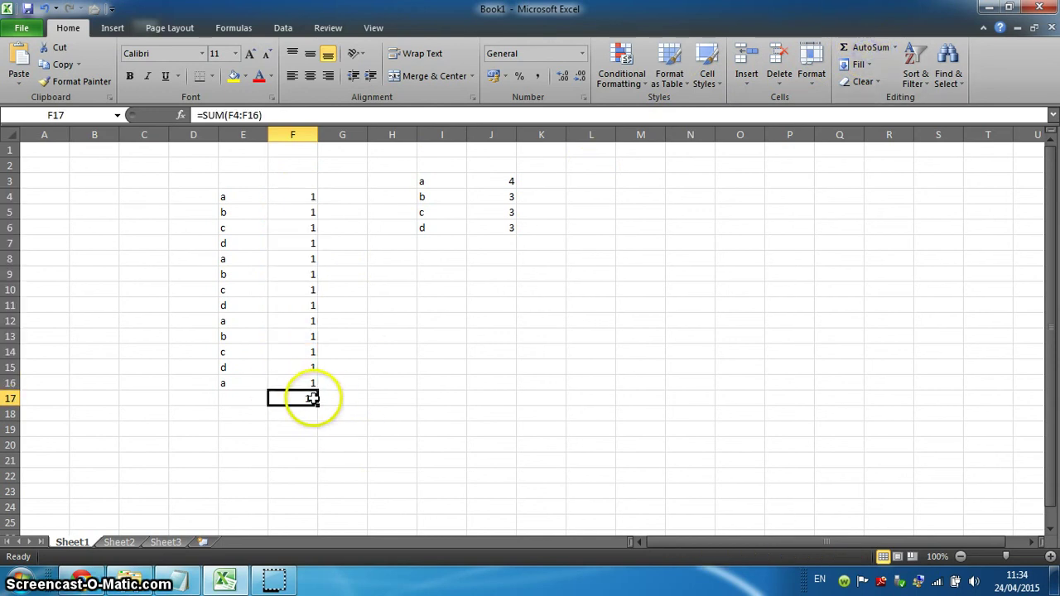
left_click(400, 419)
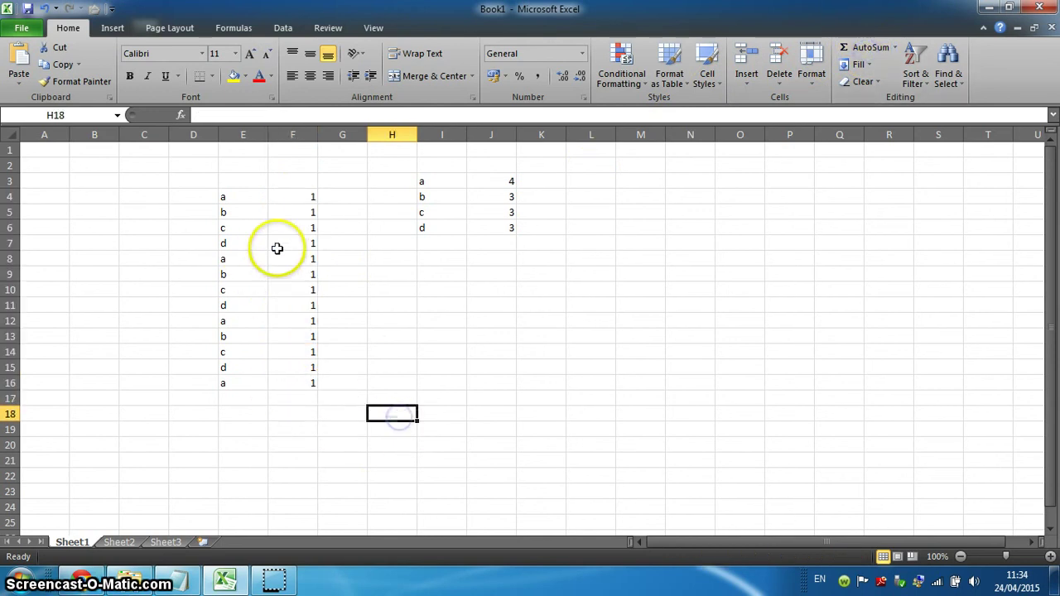
Step: Enter a hand-written SUM formula over F4:F16 in F17 and clear it again
left_click(307, 402)
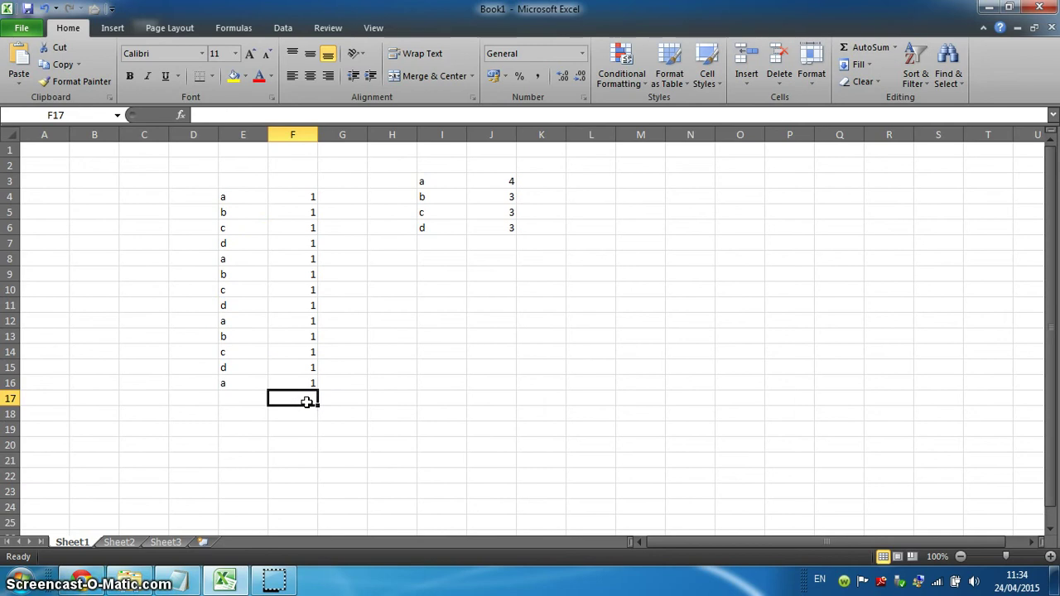
type("=sum")
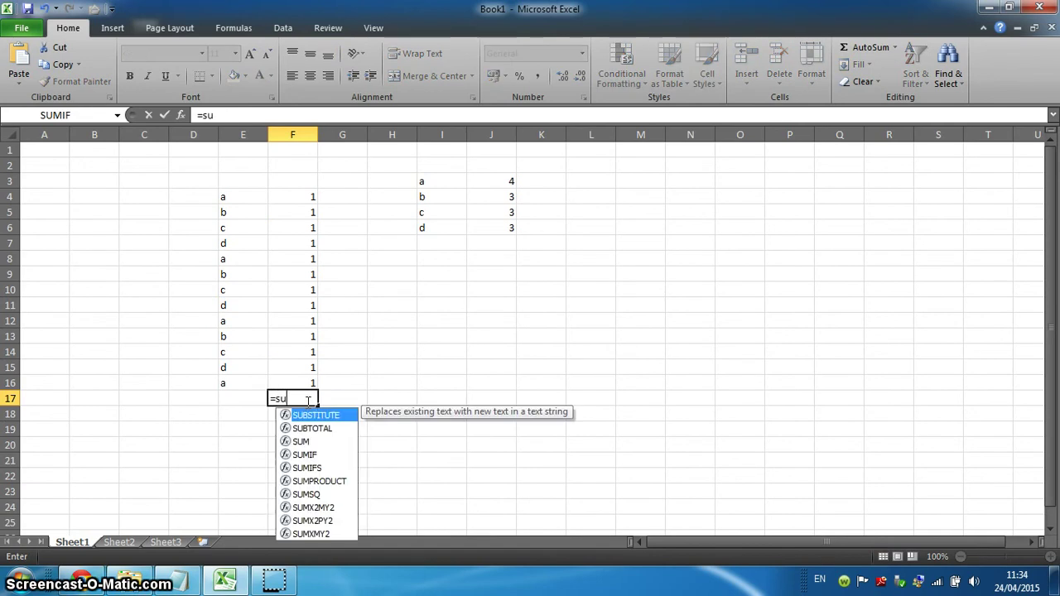
double_click(328, 416)
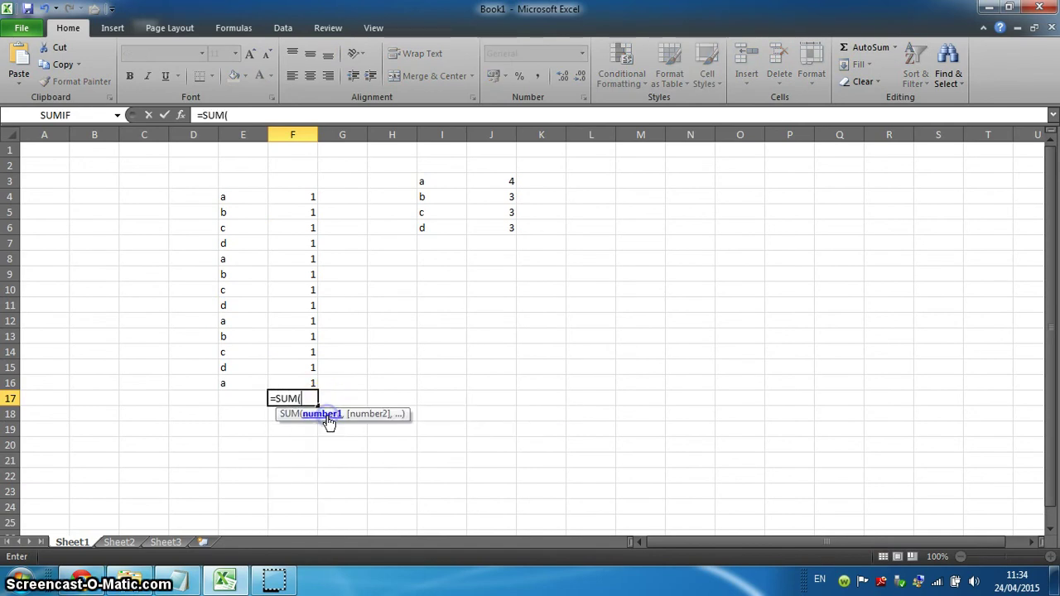
left_click_drag(302, 197, 297, 389)
key("Return")
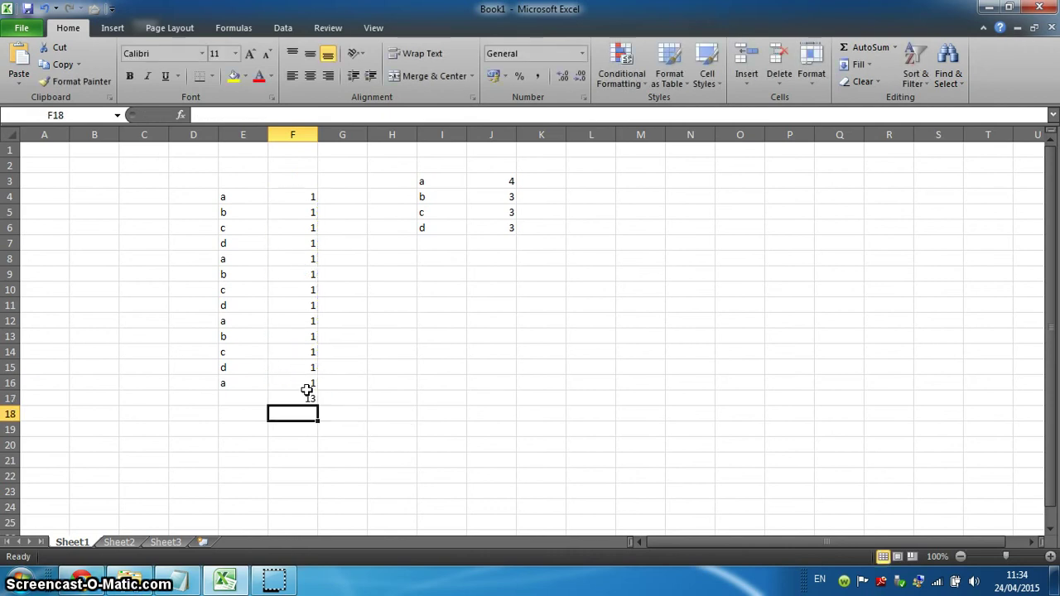
left_click(307, 399)
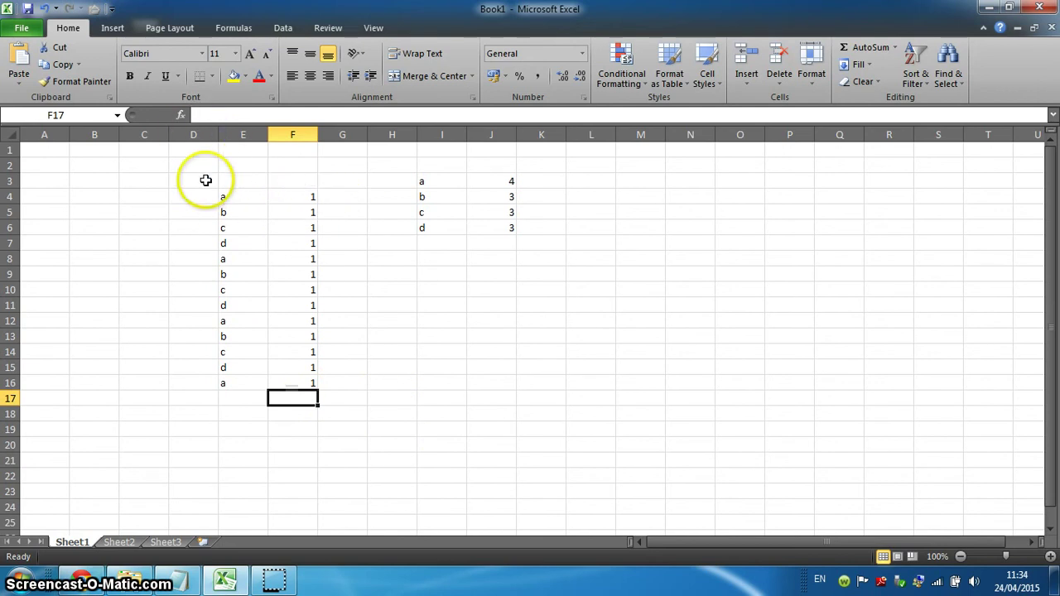
Step: Total F4:F16 in F17 using Insert Function with SUM, setting Number1 to F4:F16
left_click(182, 116)
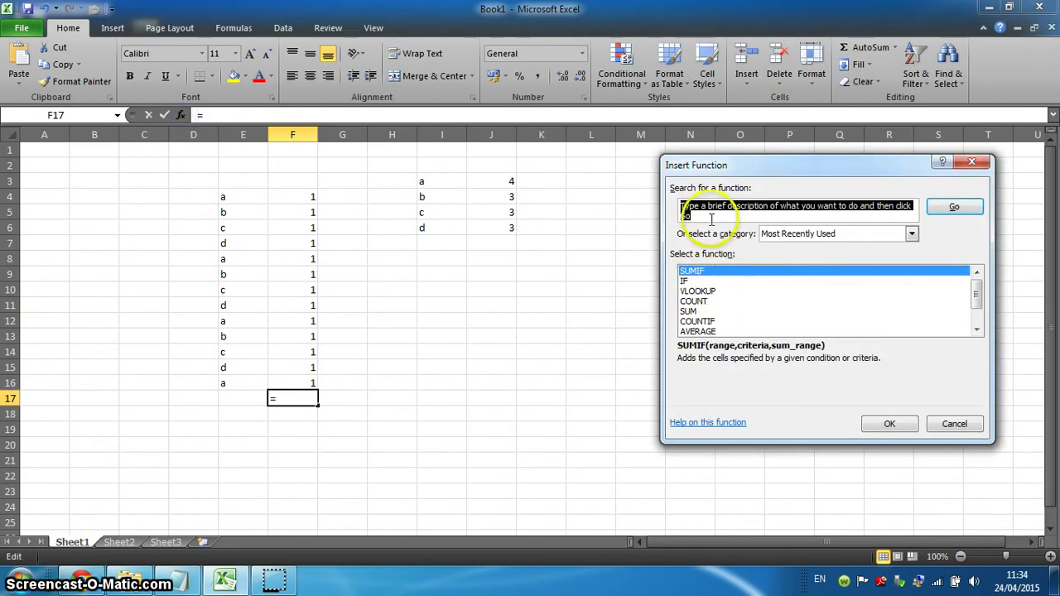
double_click(690, 311)
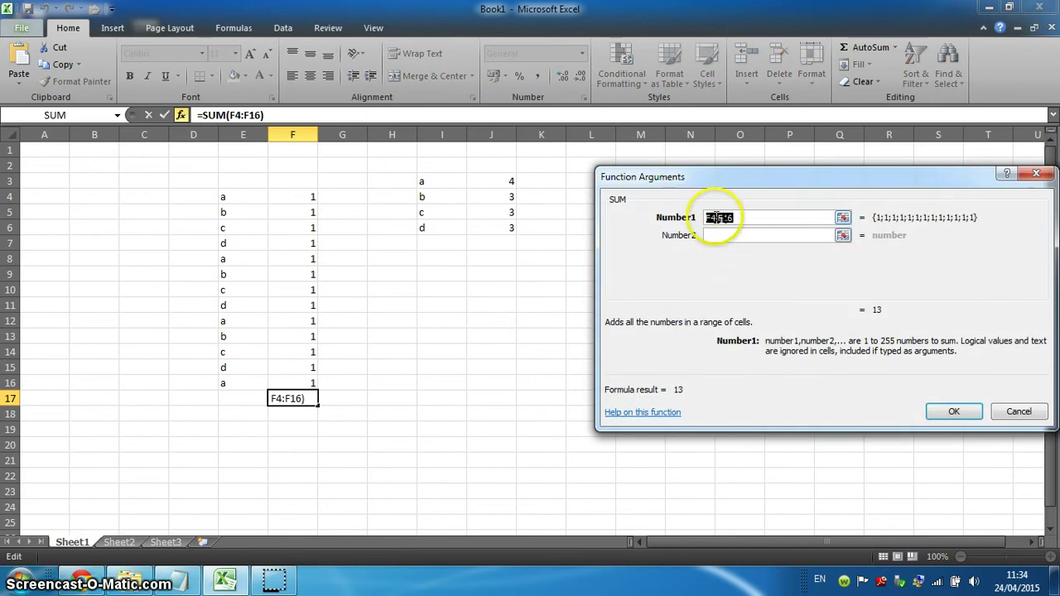
left_click_drag(305, 195, 282, 335)
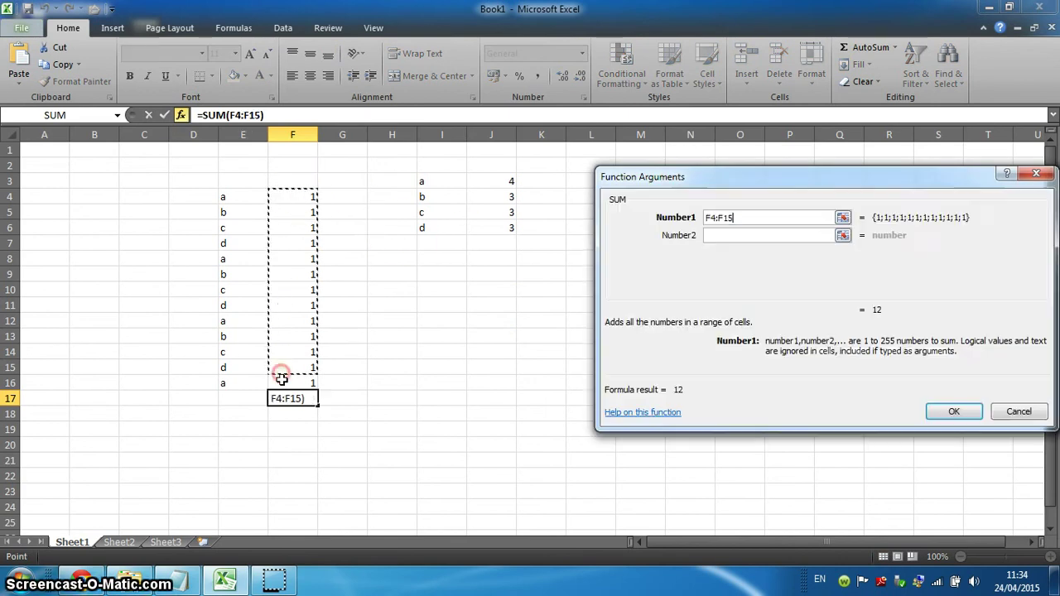
left_click(346, 367)
left_click(300, 197)
left_click_drag(299, 199, 296, 381)
left_click(950, 412)
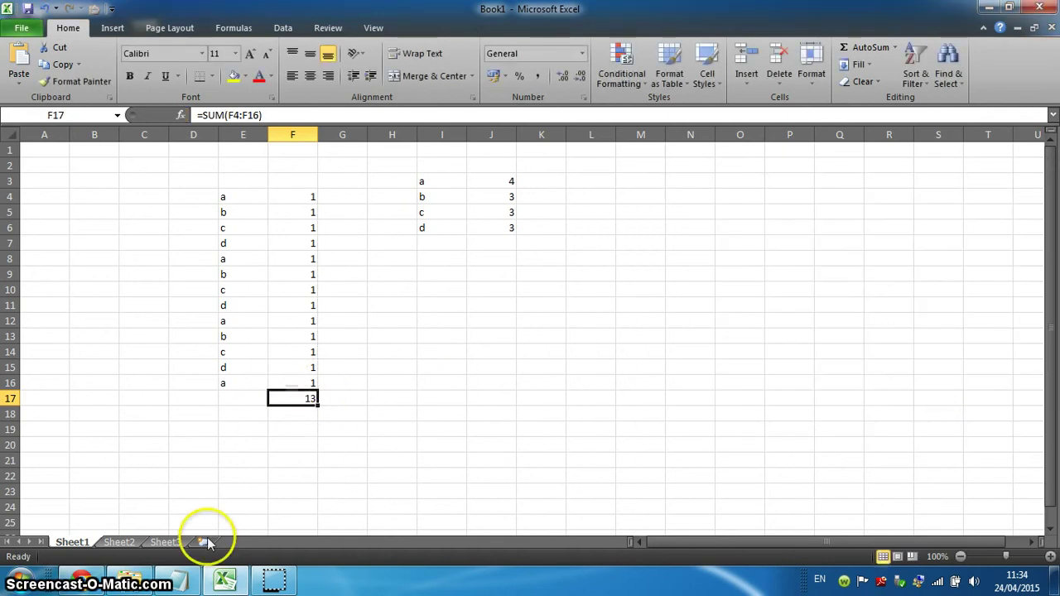
Step: Switch to Notepad, make the note read "example: use countif", and minimize its window to return to the workbook
left_click(177, 579)
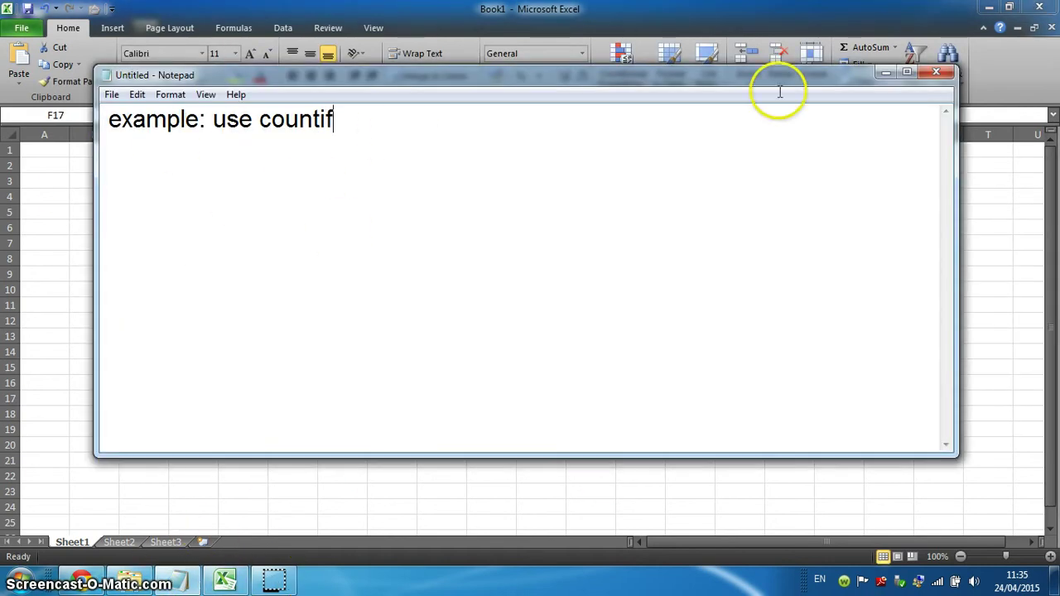
left_click(884, 76)
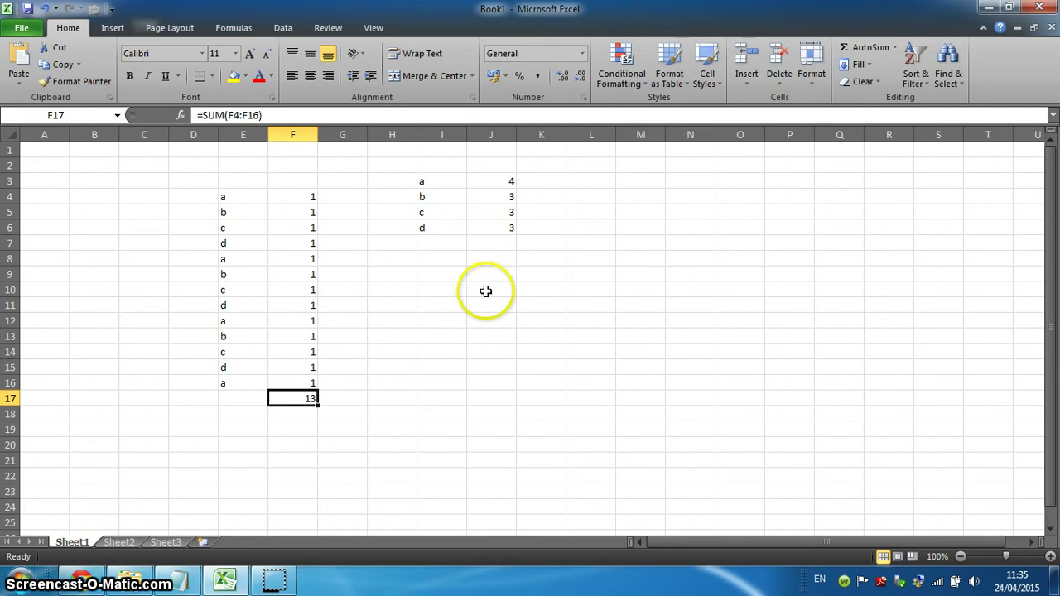
Step: Clear the SUMIF formulas from J3:J6
left_click(495, 183)
left_click_drag(501, 195, 501, 224)
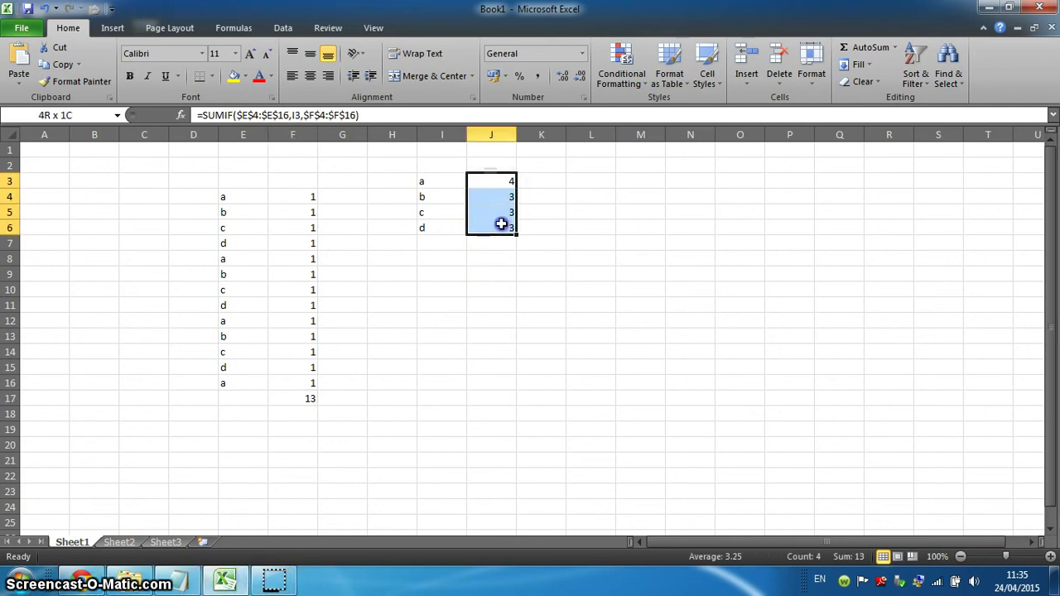
key("Delete")
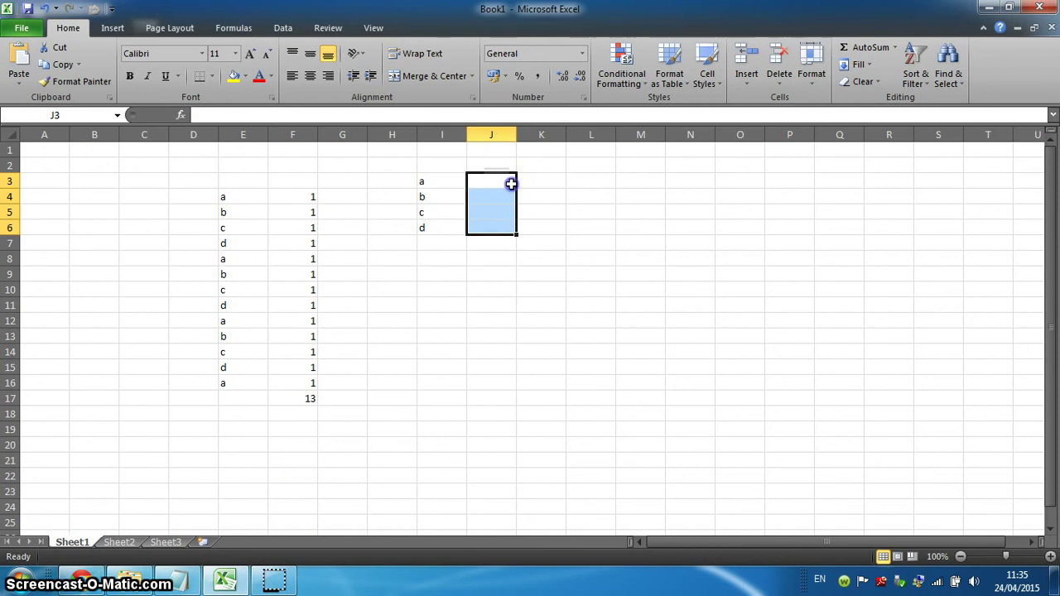
Step: Use Insert Function to enter a COUNTIF formula in J3 with range E4:E16 and criteria E4
left_click(511, 184)
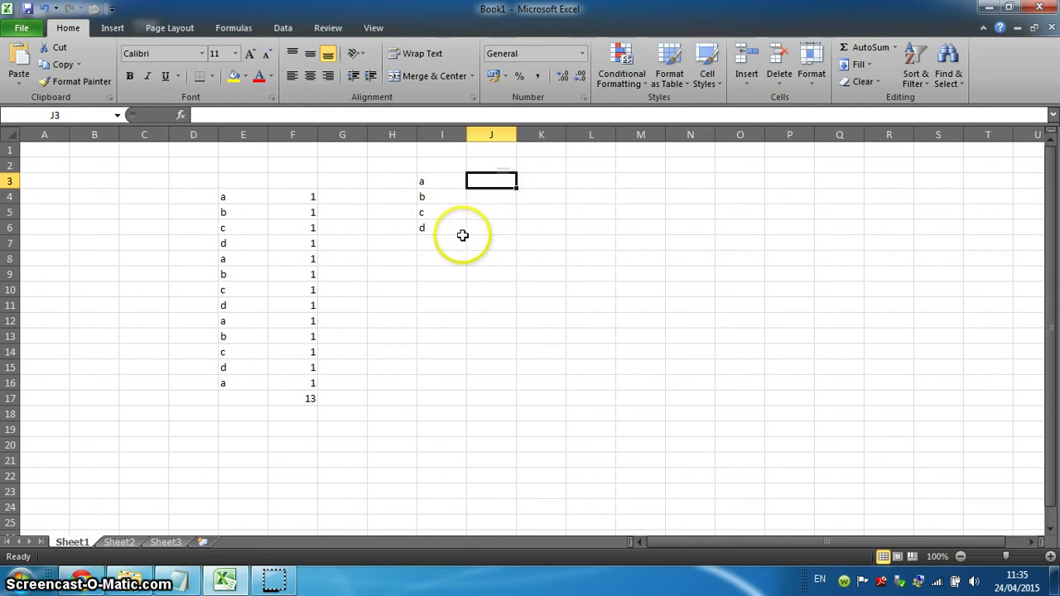
left_click(180, 115)
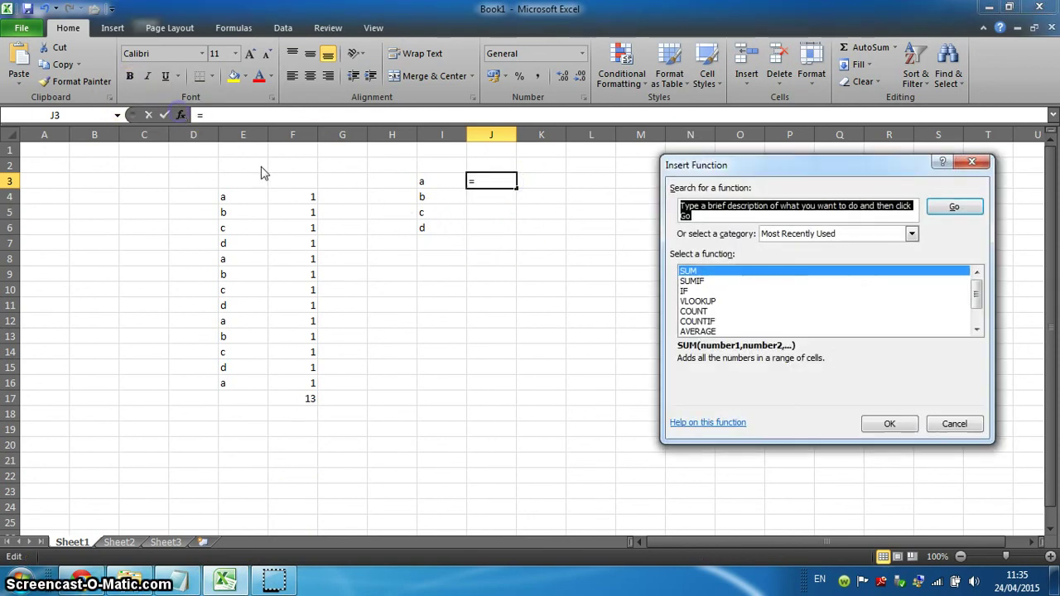
left_click(712, 322)
key("Return")
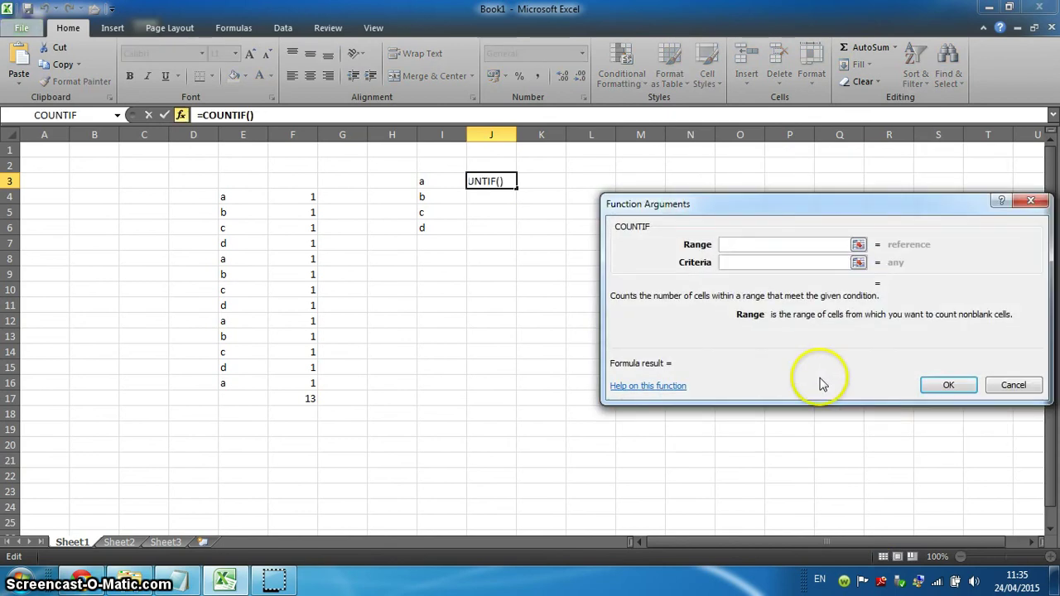
left_click_drag(239, 198, 238, 382)
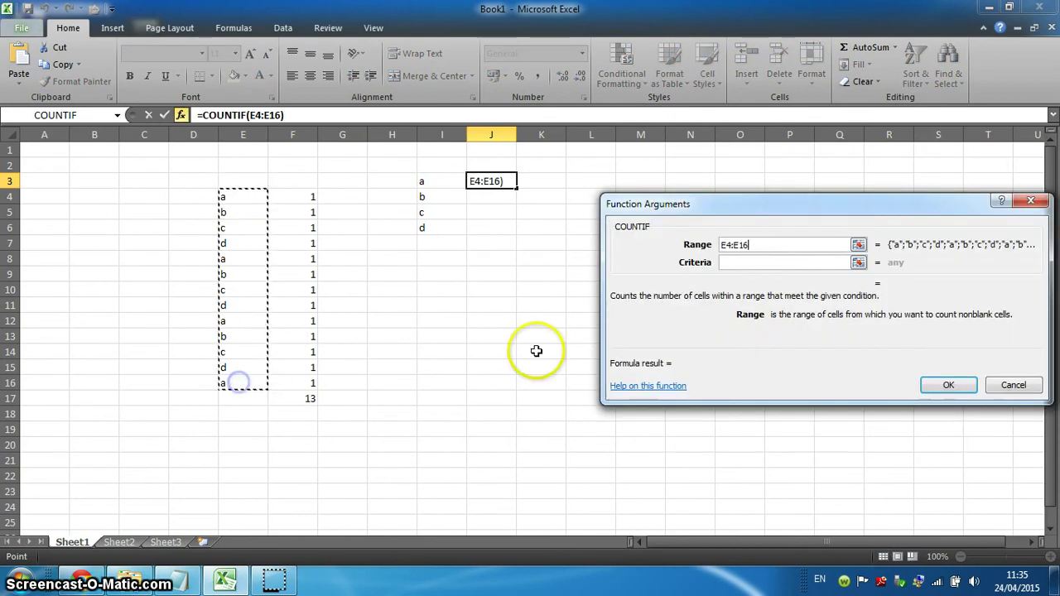
left_click(756, 262)
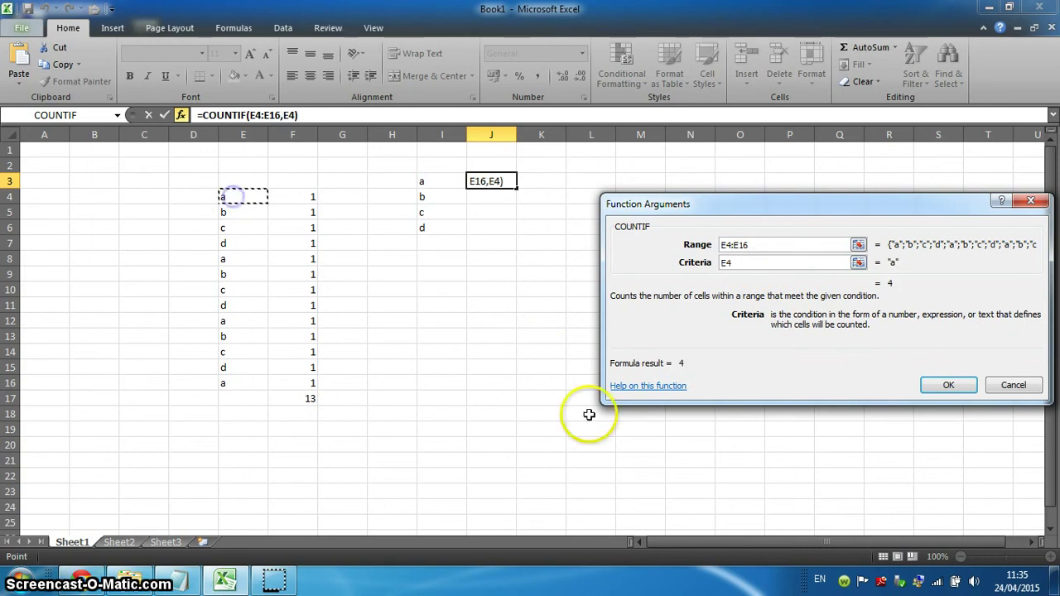
left_click(948, 385)
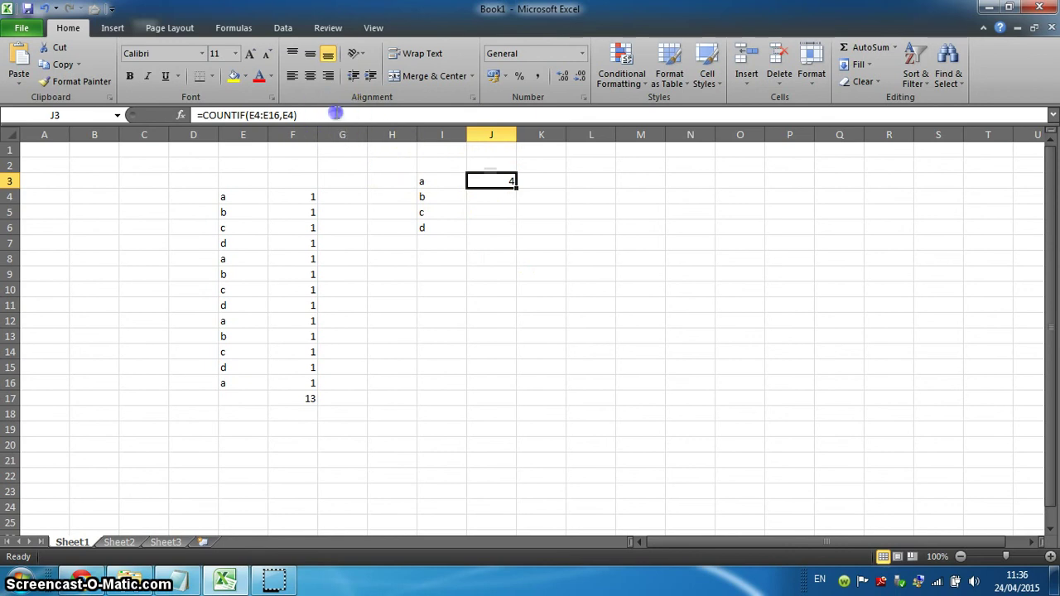
Step: Check the cells J3's COUNTIF formula refers to and fill the formula down to J6
left_click(336, 113)
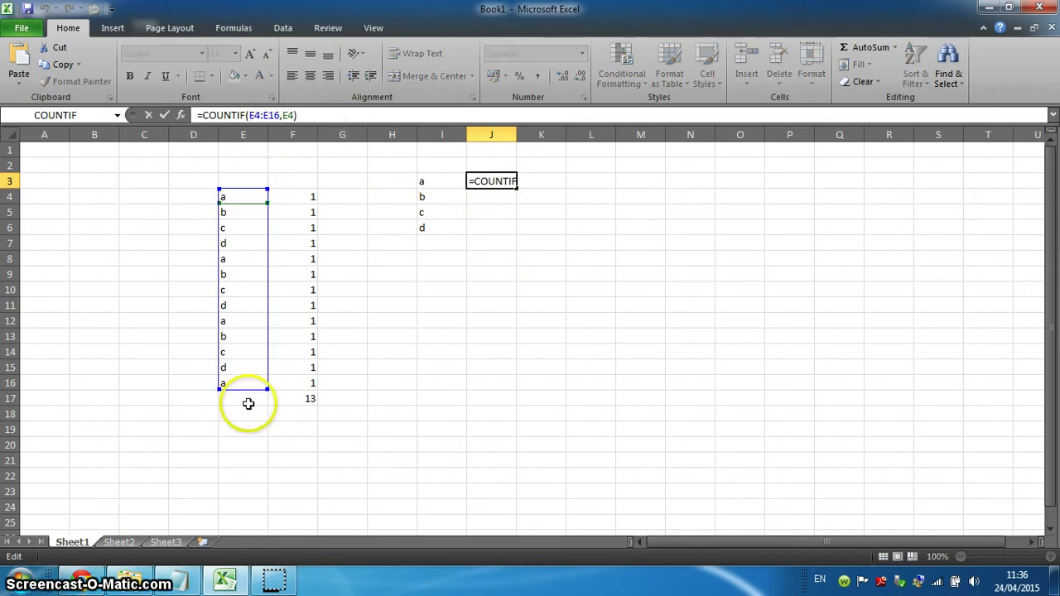
left_click(544, 202)
left_click(508, 183)
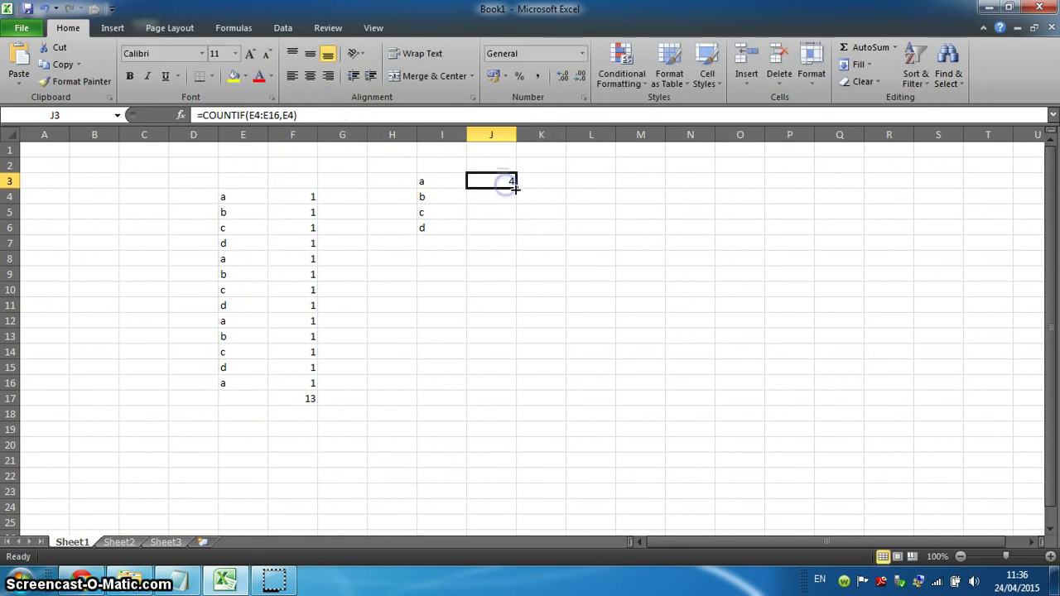
left_click_drag(515, 185, 513, 236)
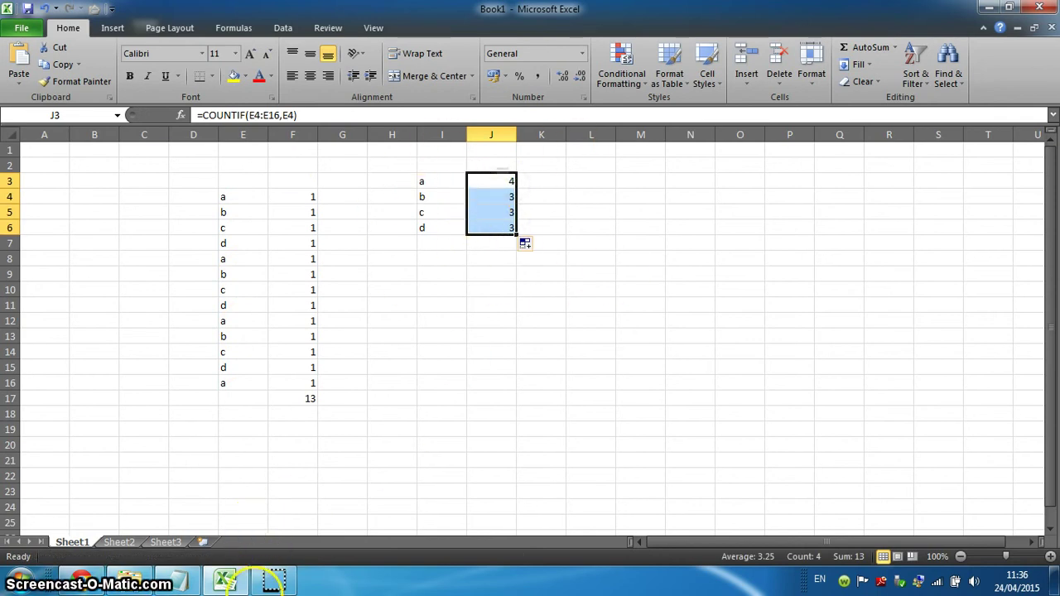
left_click(273, 583)
left_click_drag(426, 83, 497, 87)
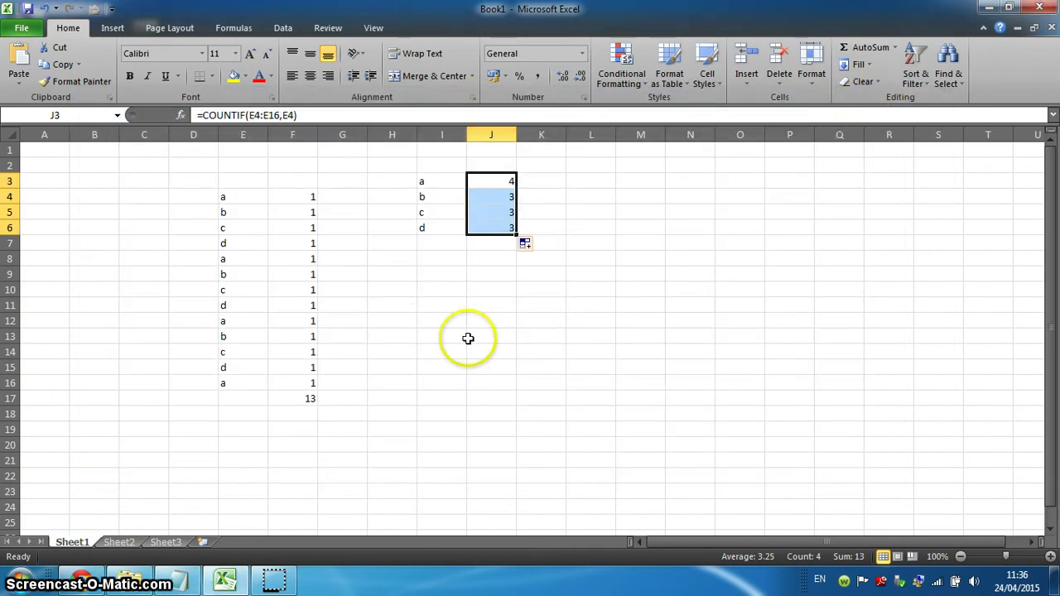
Step: Enter 1345.55 in M10 and 567.90 in N10
left_click(649, 287)
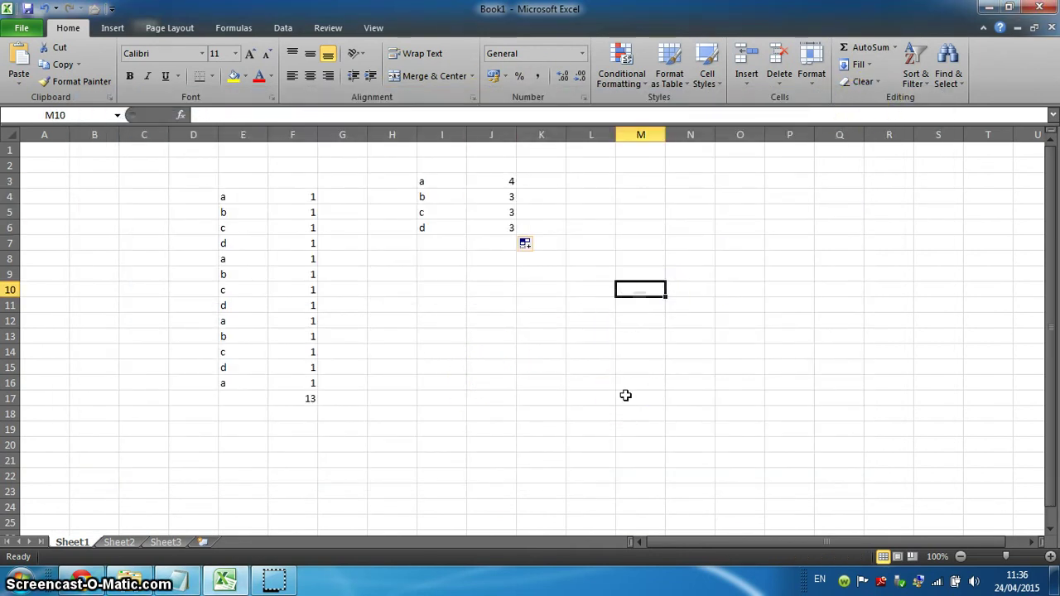
type("1345")
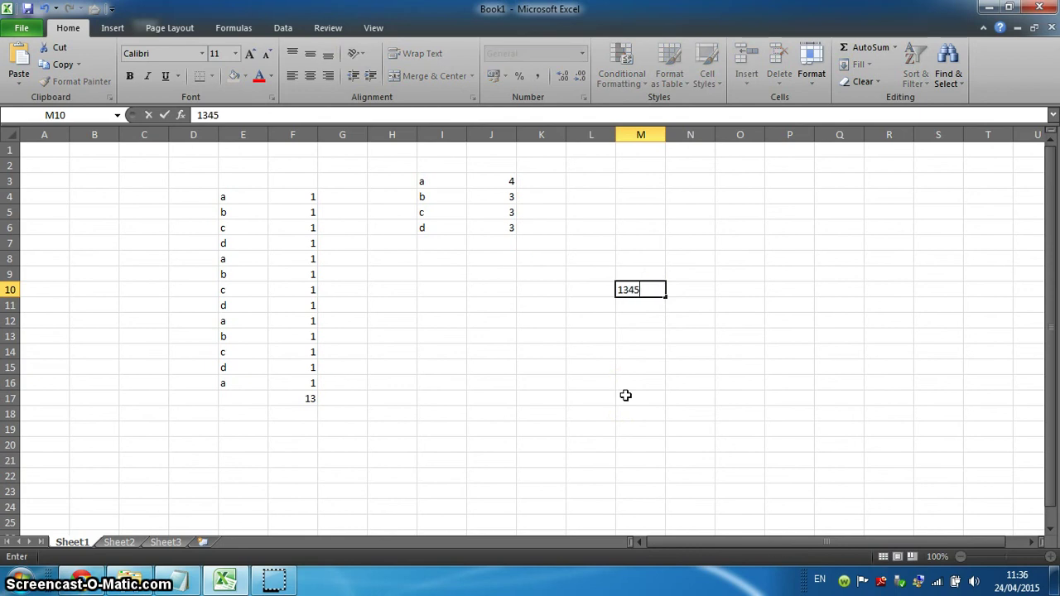
type(".55")
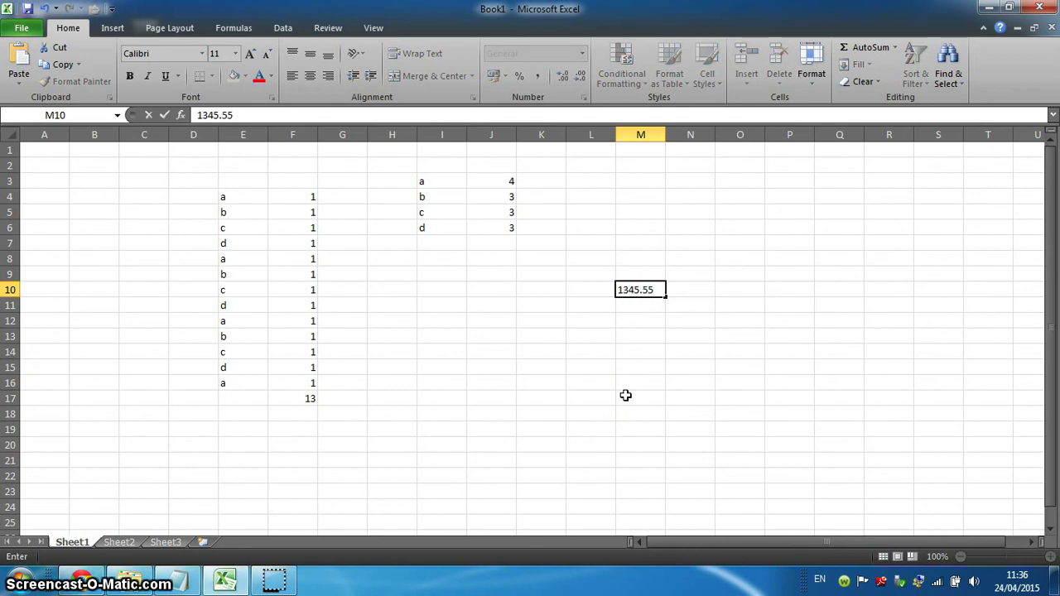
left_click(686, 289)
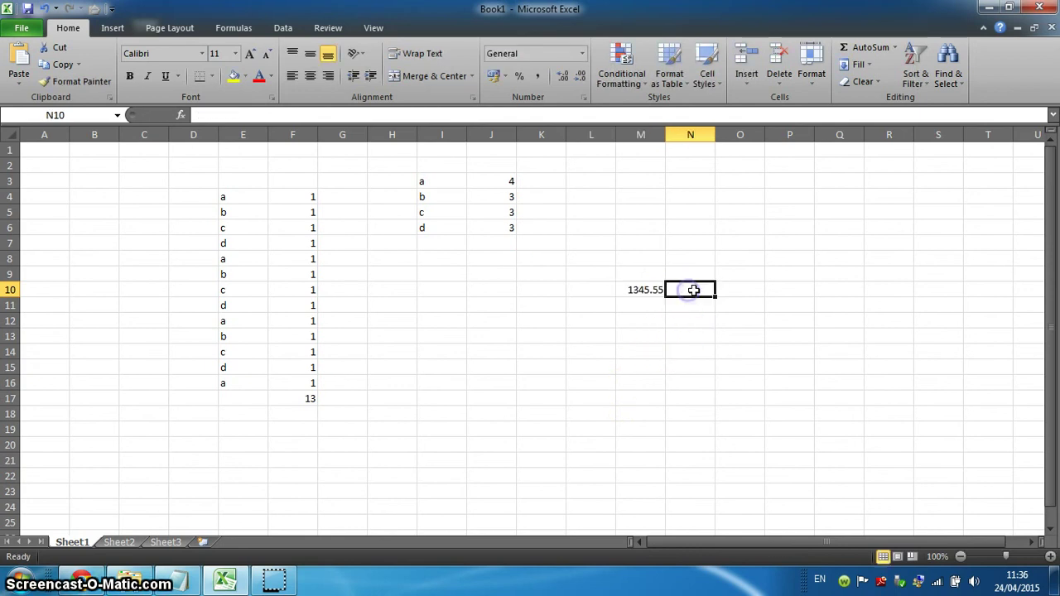
type("567.90")
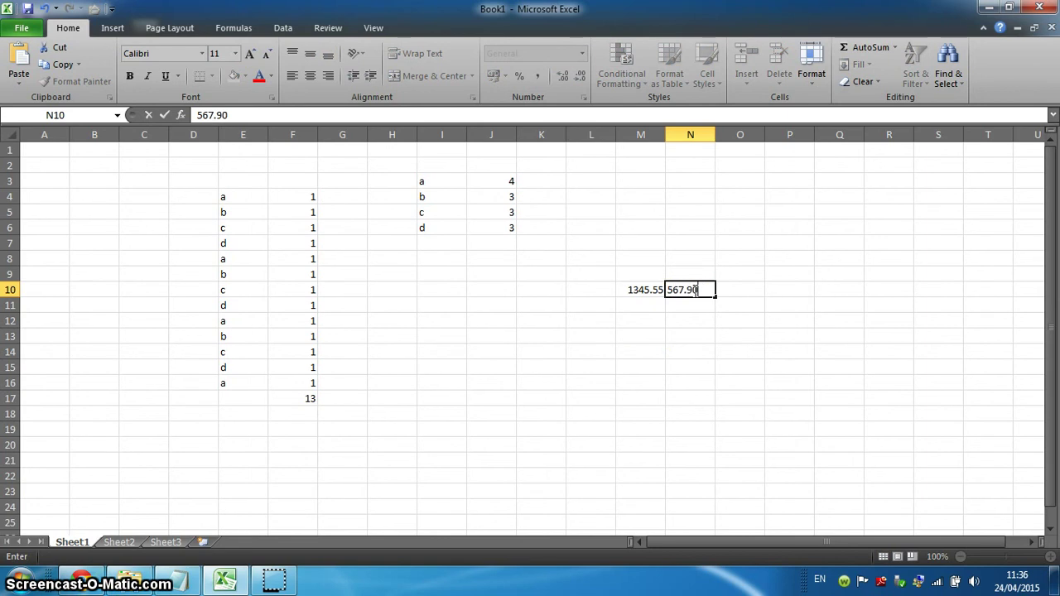
left_click(751, 414)
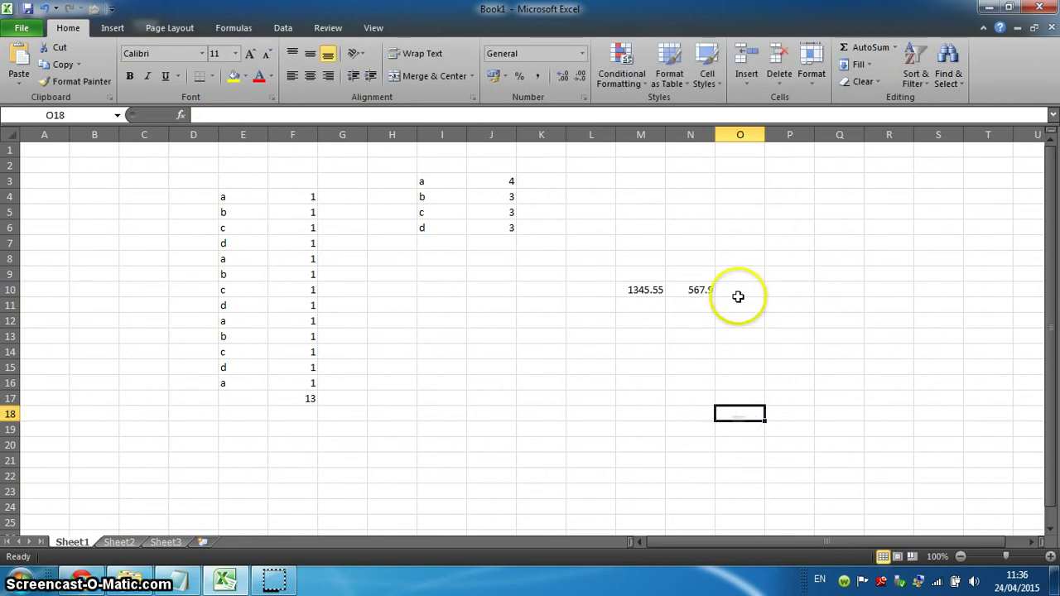
Step: Enter the formula =M10*N10 in P10 and widen column P to show the full product
left_click(782, 291)
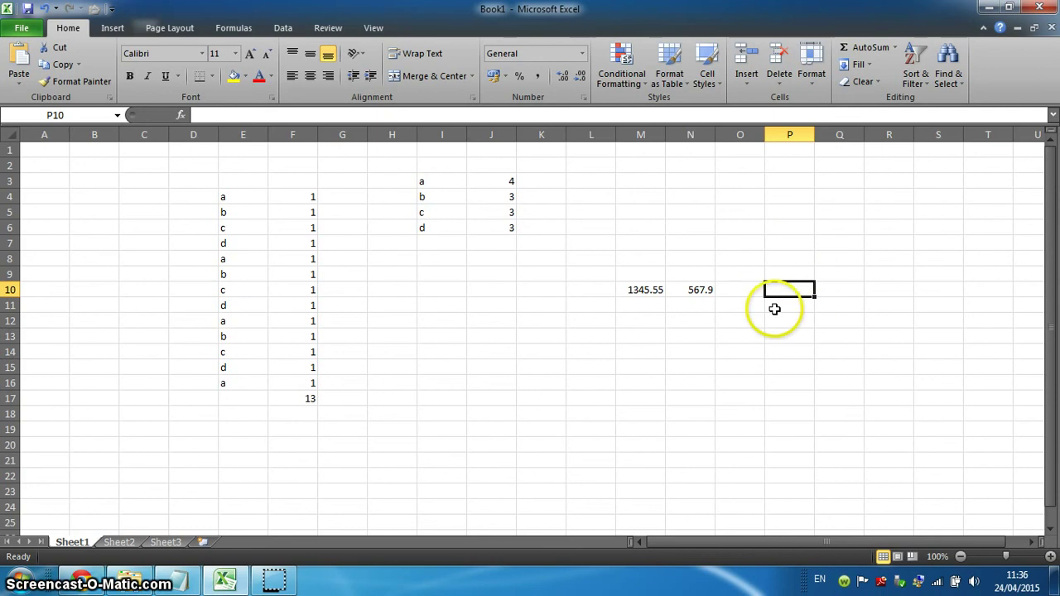
type("=")
left_click(637, 289)
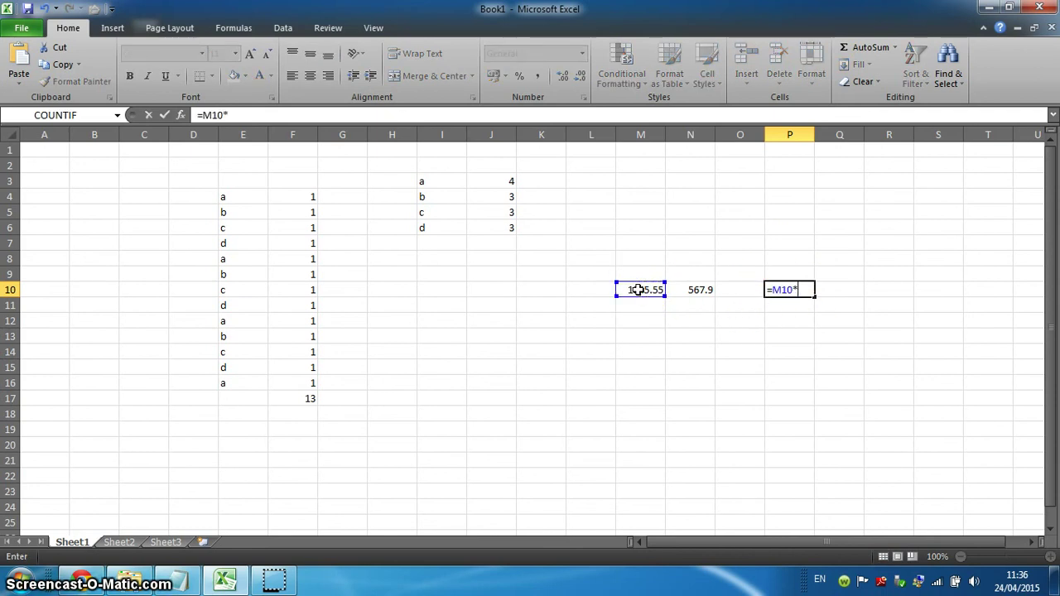
left_click(702, 291)
key("Return")
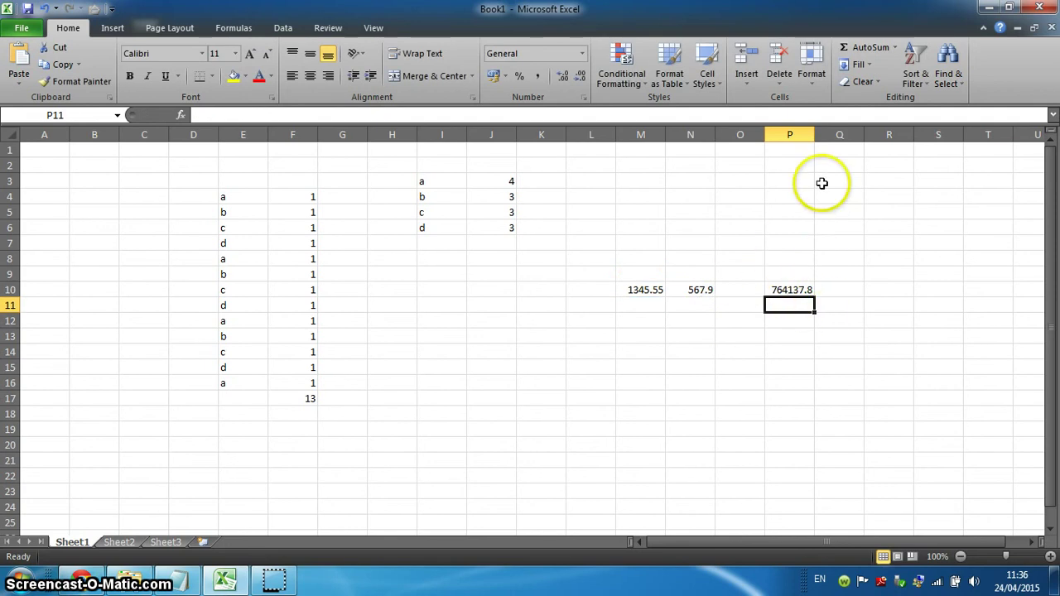
left_click_drag(814, 133, 852, 135)
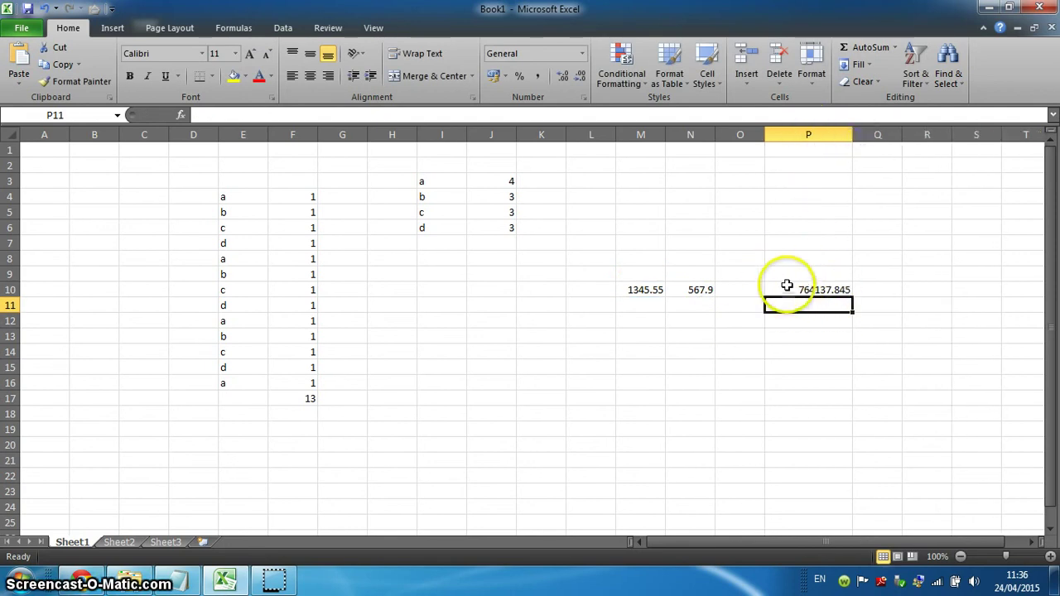
Step: Switch to Notepad, read the example about rounding with no decimal point, and return to the Excel worksheet
key("alt+Tab")
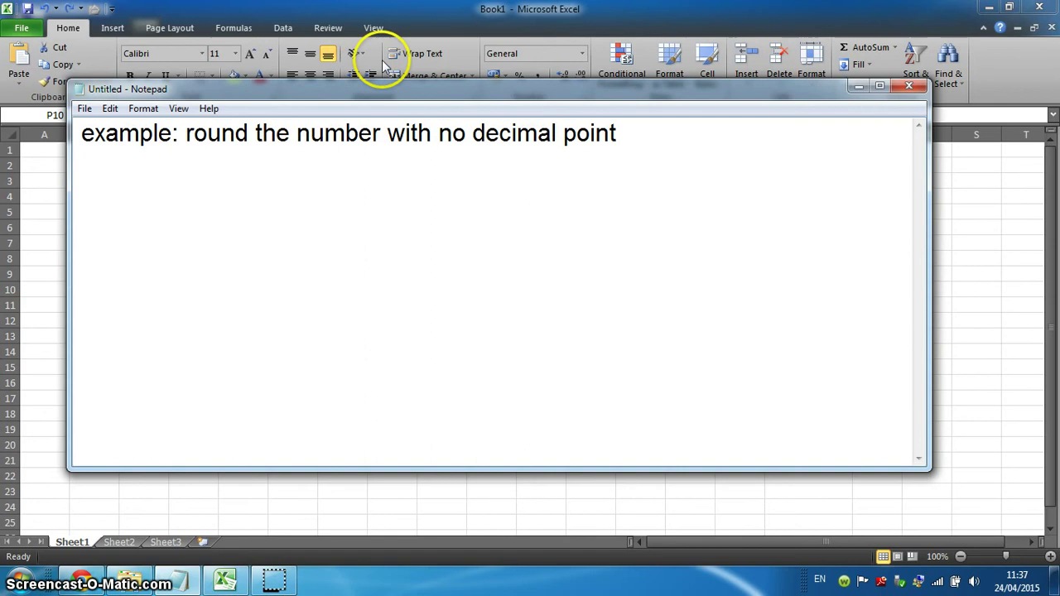
left_click_drag(229, 133, 688, 142)
left_click(902, 83)
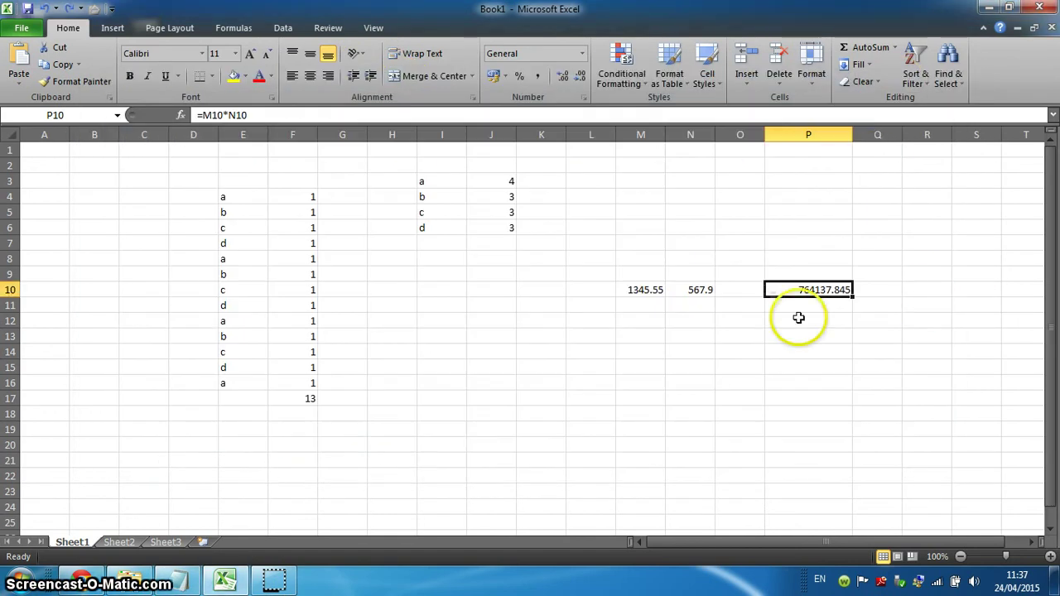
Step: Wrap P10's multiplication in a ROUND function with 0 decimal digits, as =ROUND(M10*N10,0)
left_click(745, 320)
left_click(812, 290)
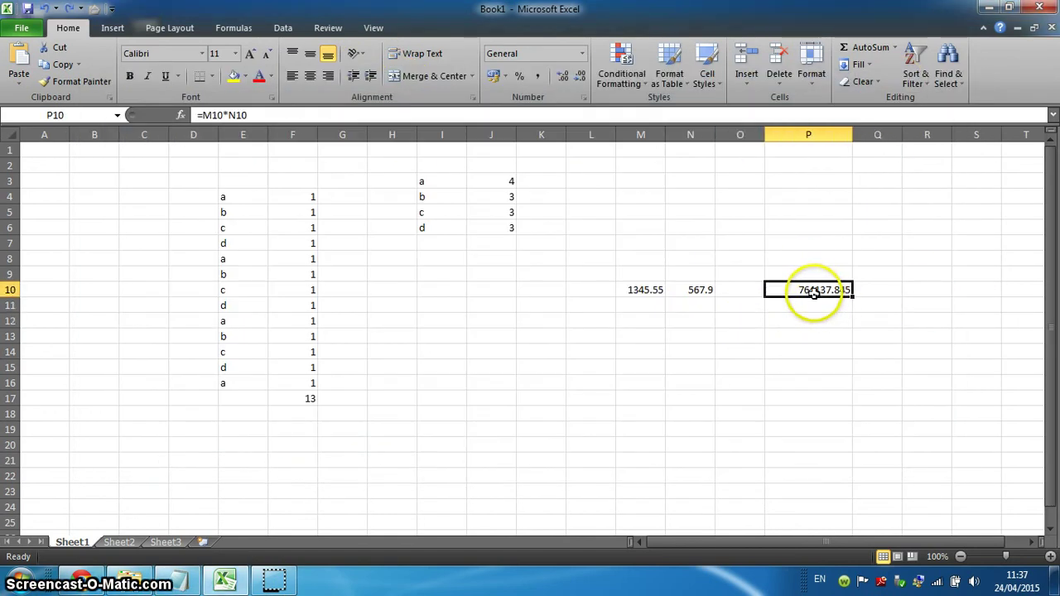
left_click(202, 115)
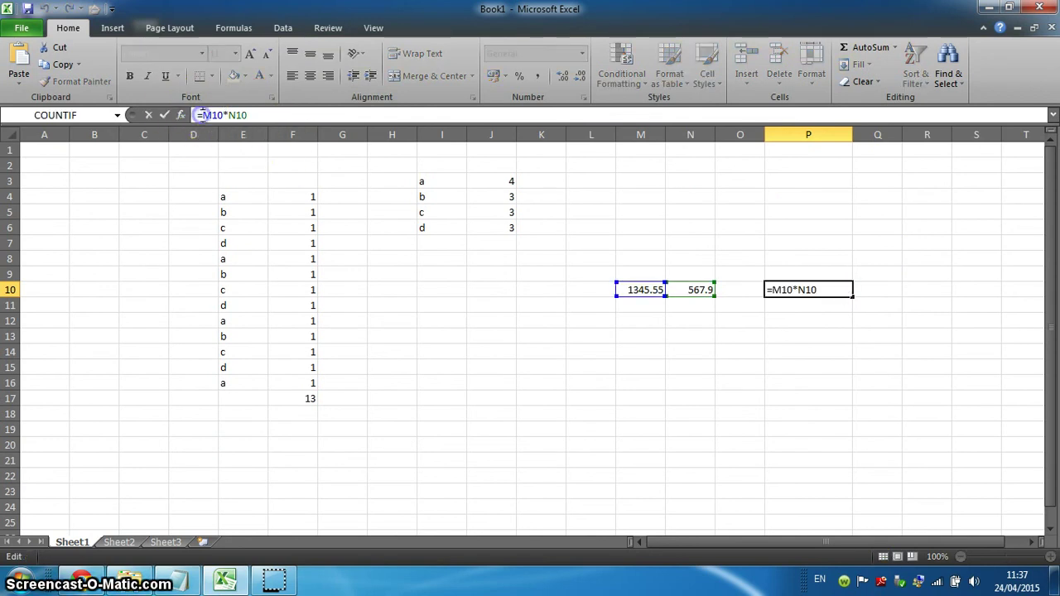
type("round")
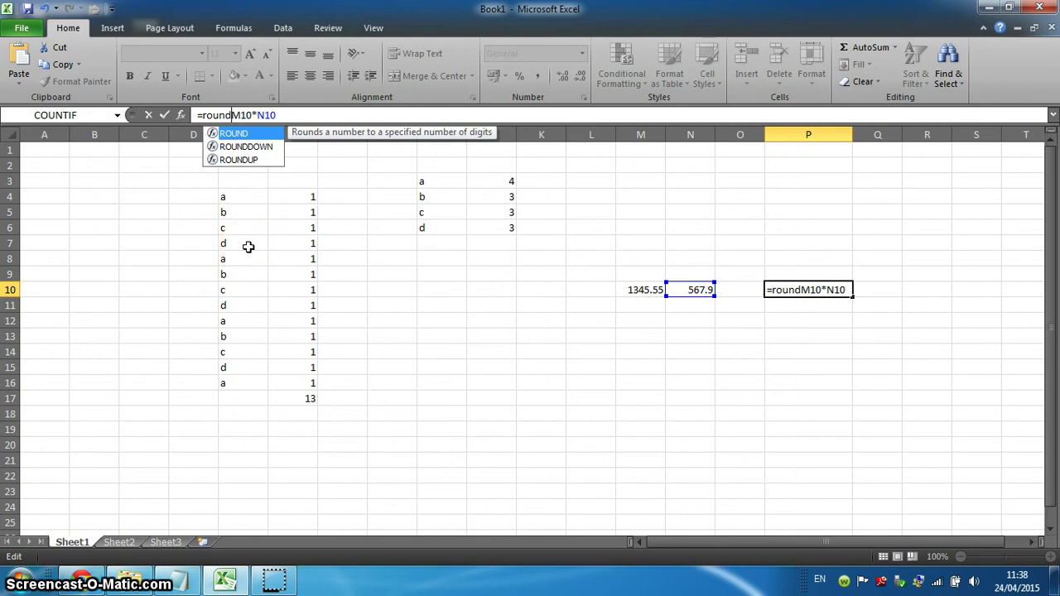
type("(")
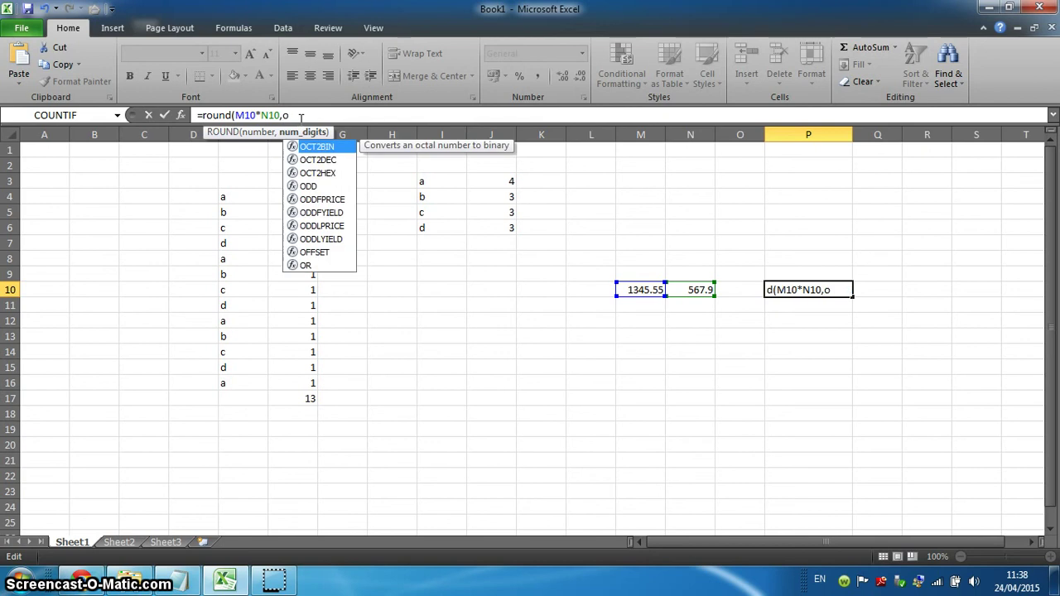
key("BackSpace")
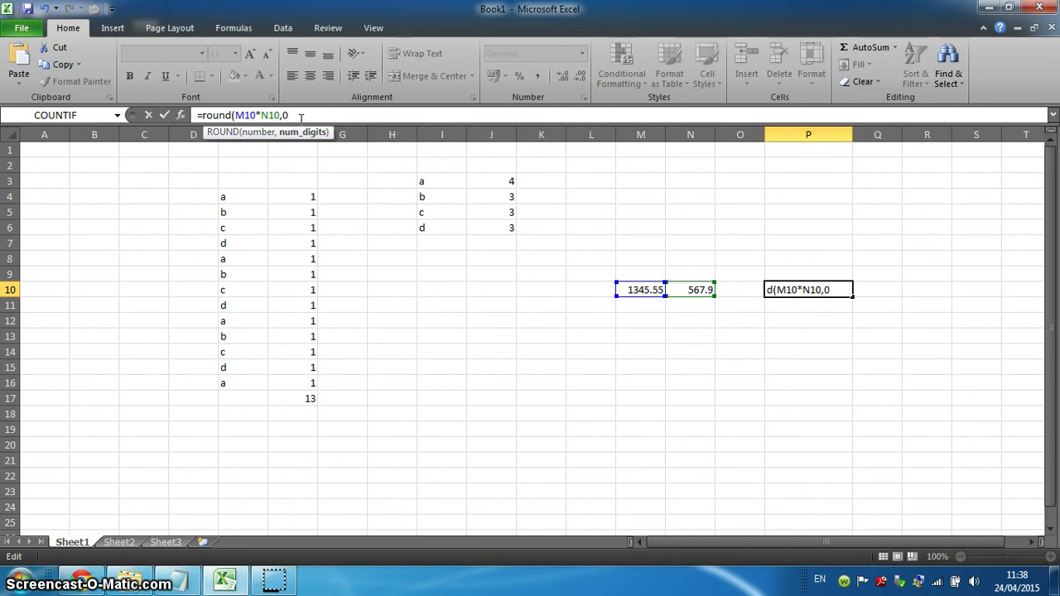
key("Return")
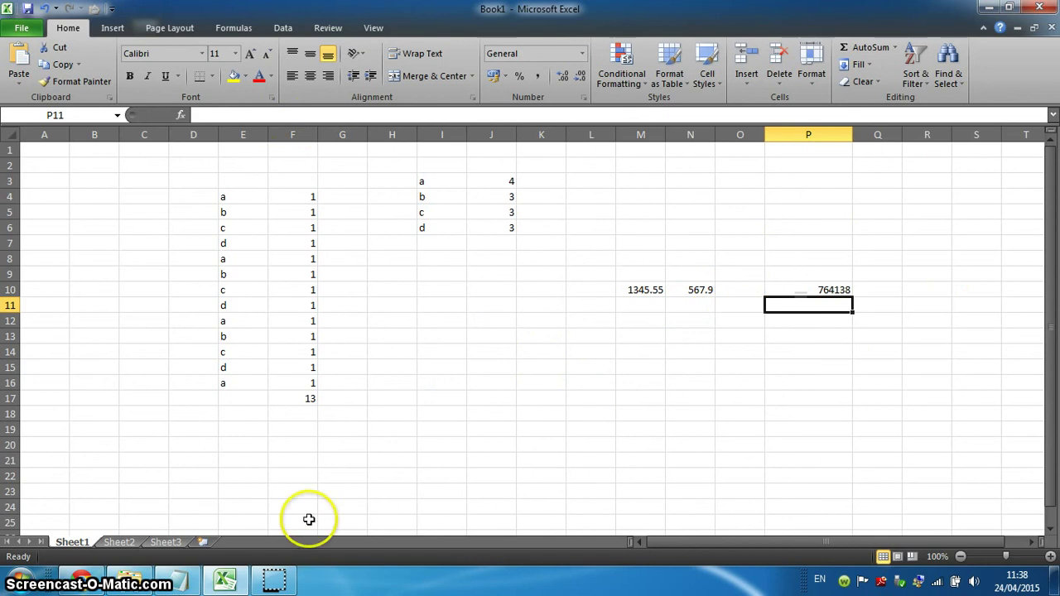
Step: Read the Notepad explanation of ROUND's last argument for 0, 1 or 2 decimals, and return to the Excel worksheet
left_click(274, 580)
left_click_drag(355, 89, 340, 101)
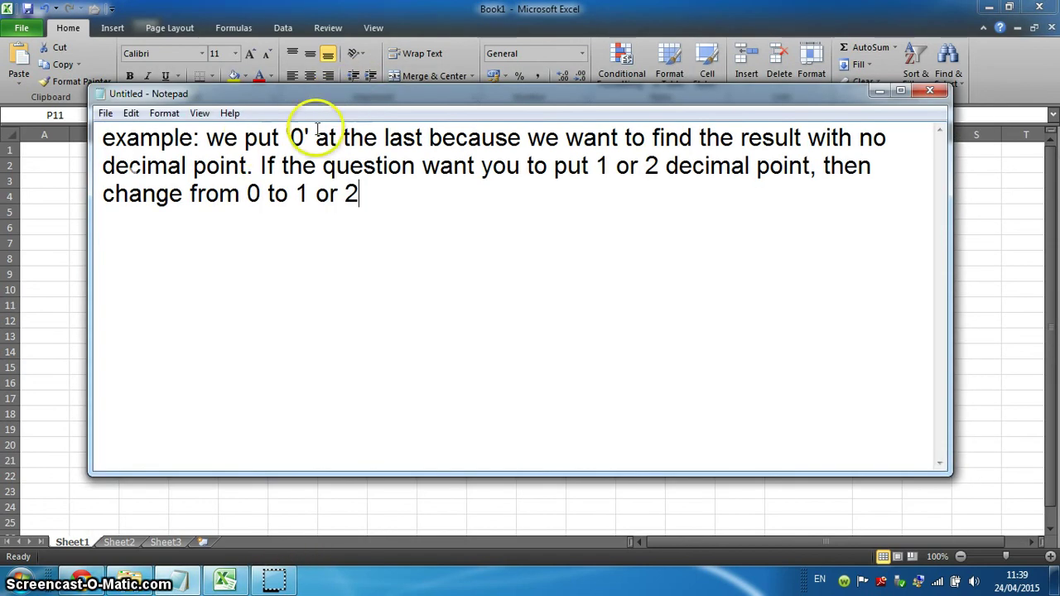
left_click_drag(288, 138, 307, 139)
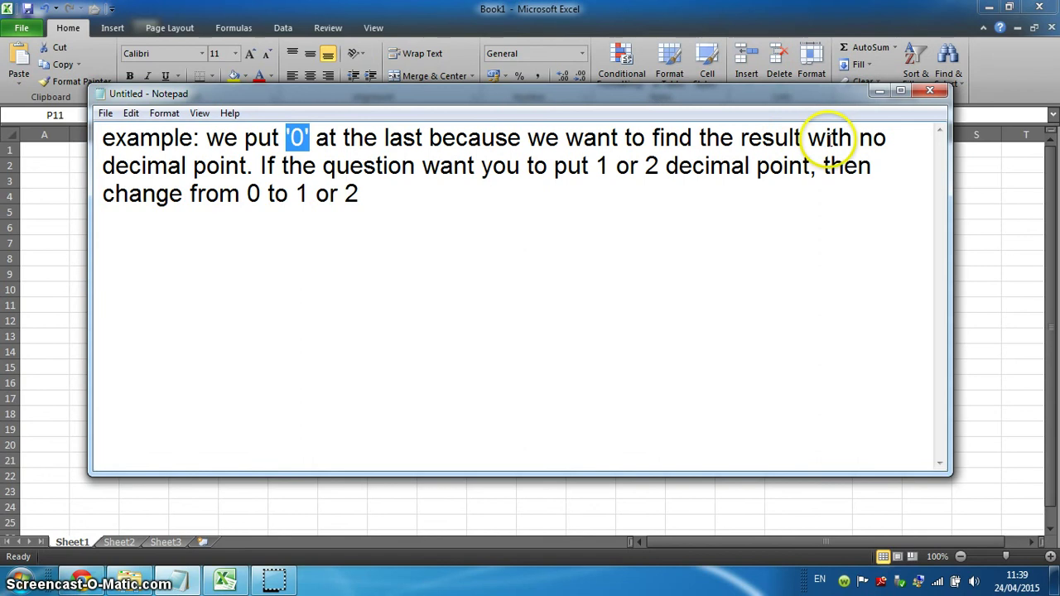
left_click(927, 165)
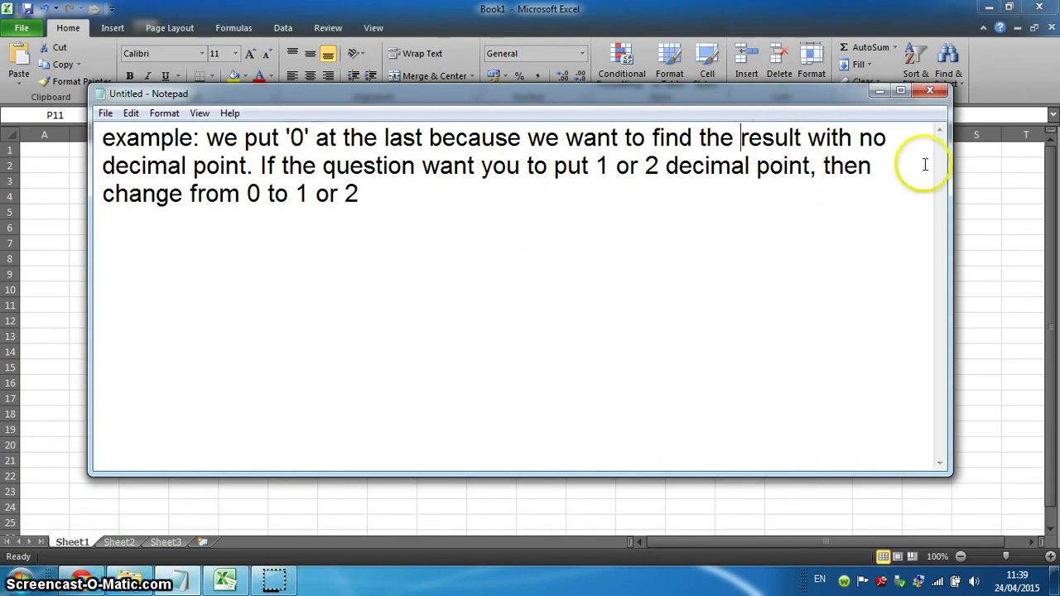
left_click_drag(739, 137, 371, 194)
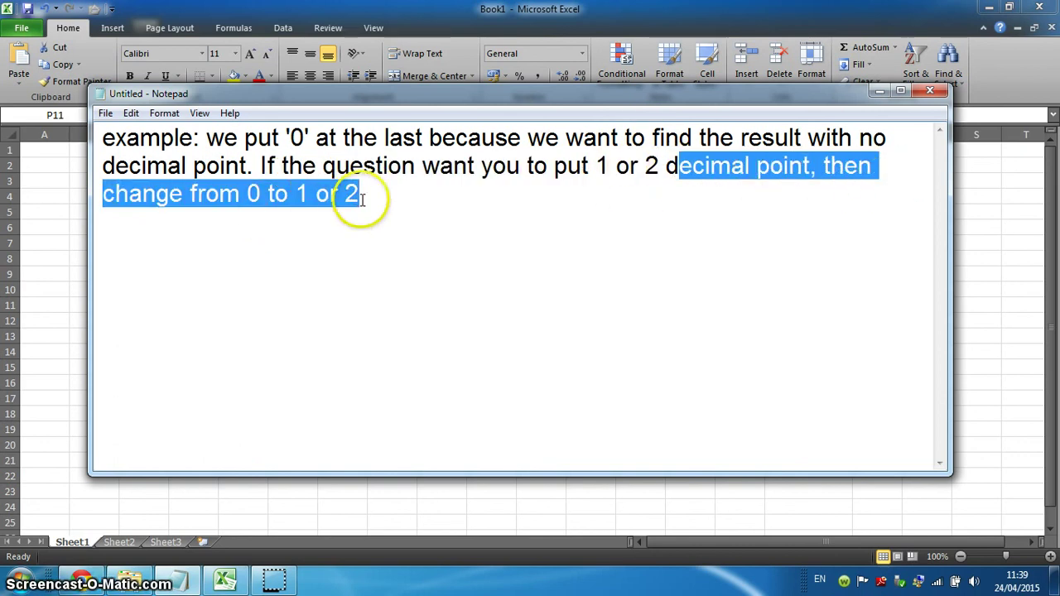
left_click(361, 232)
left_click(879, 91)
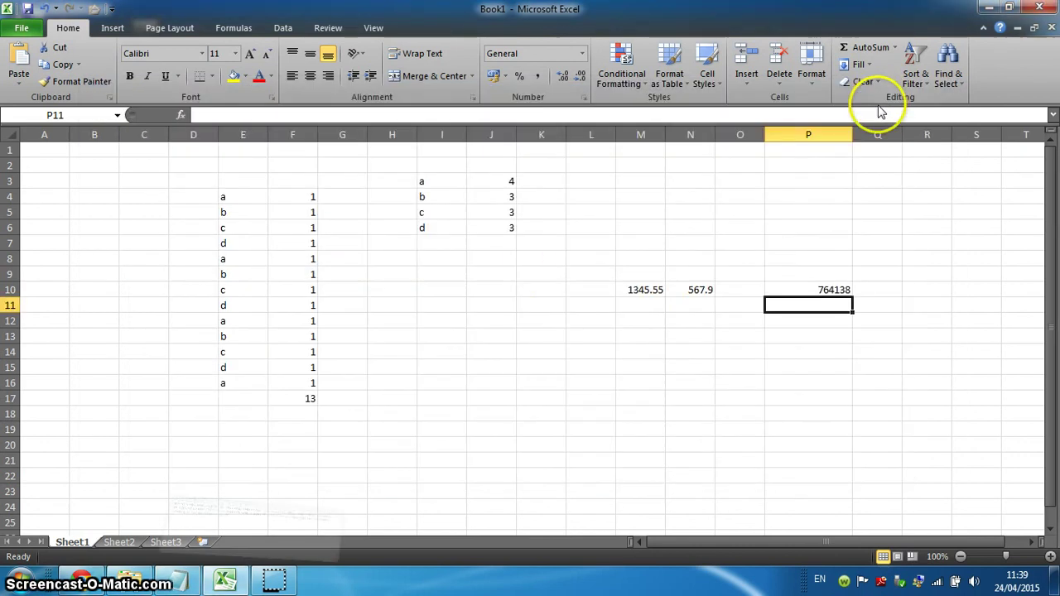
Step: Change the number of digits in P10's ROUND formula to 1
left_click(807, 290)
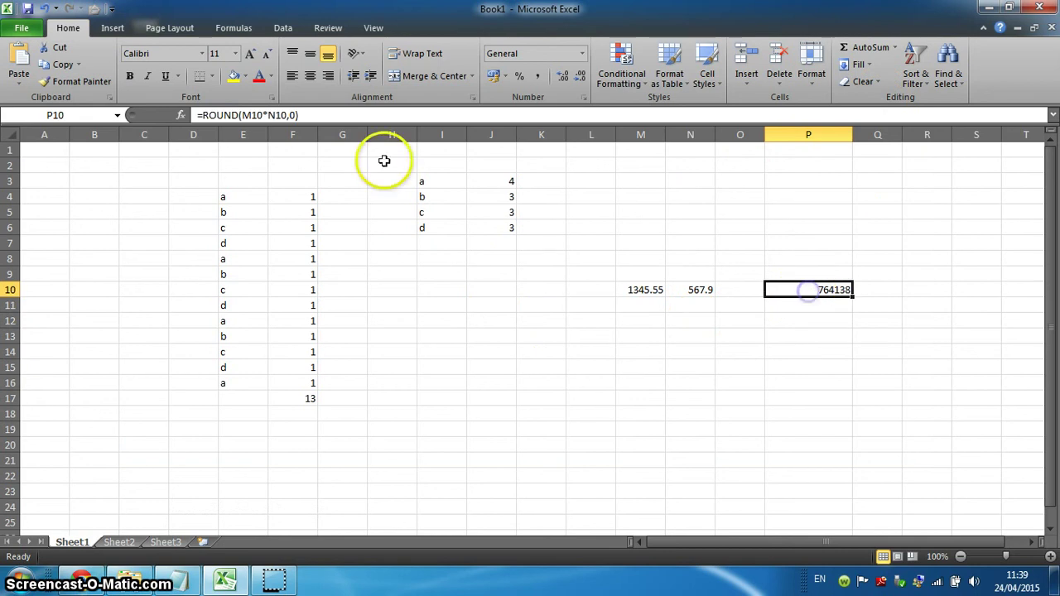
left_click(294, 115)
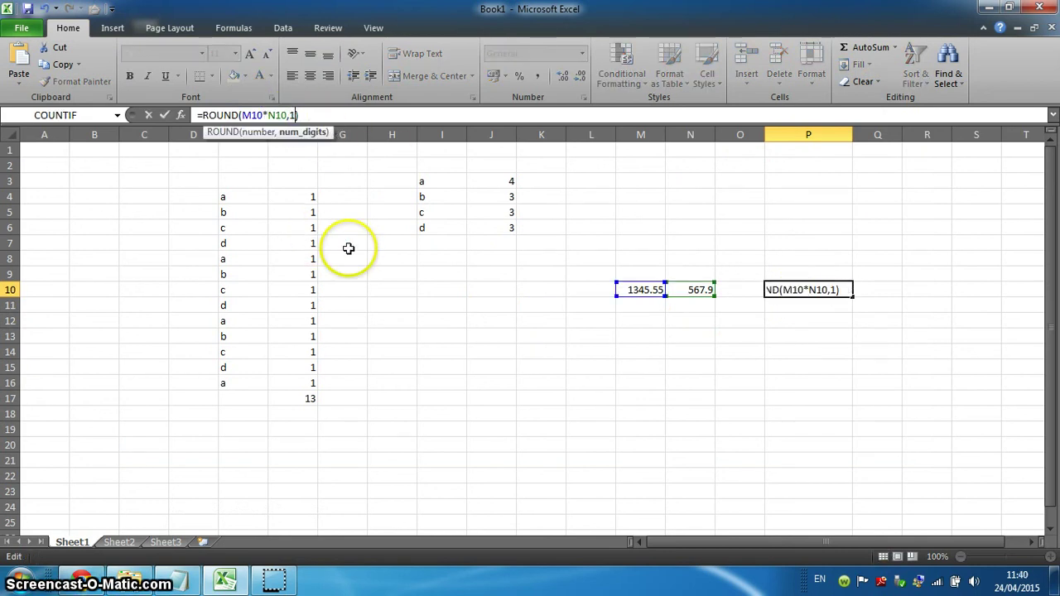
key("Return")
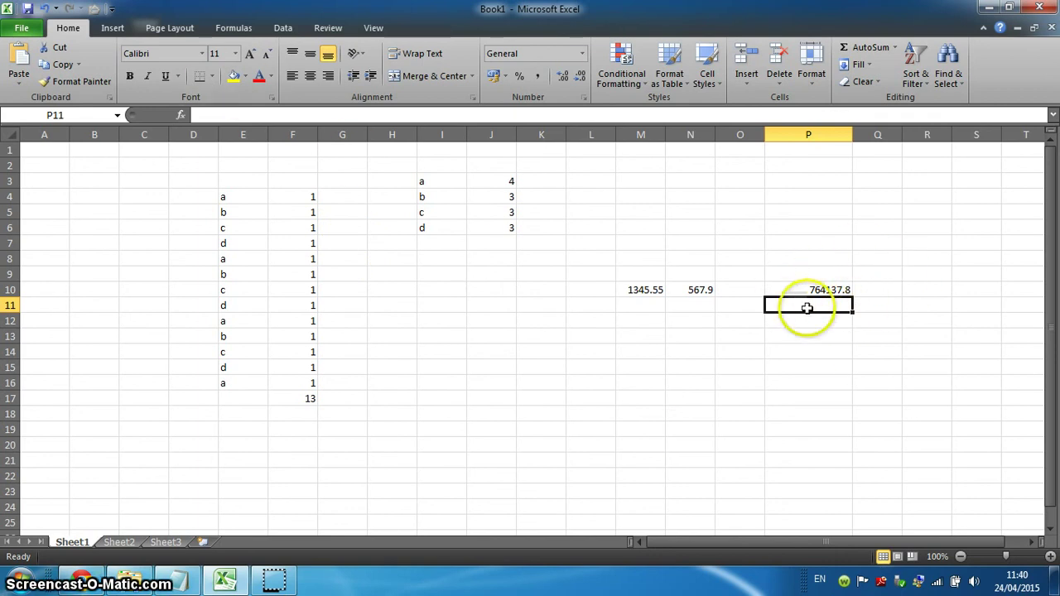
Step: Set the number of digits in P10's ROUND formula to 2
left_click(828, 290)
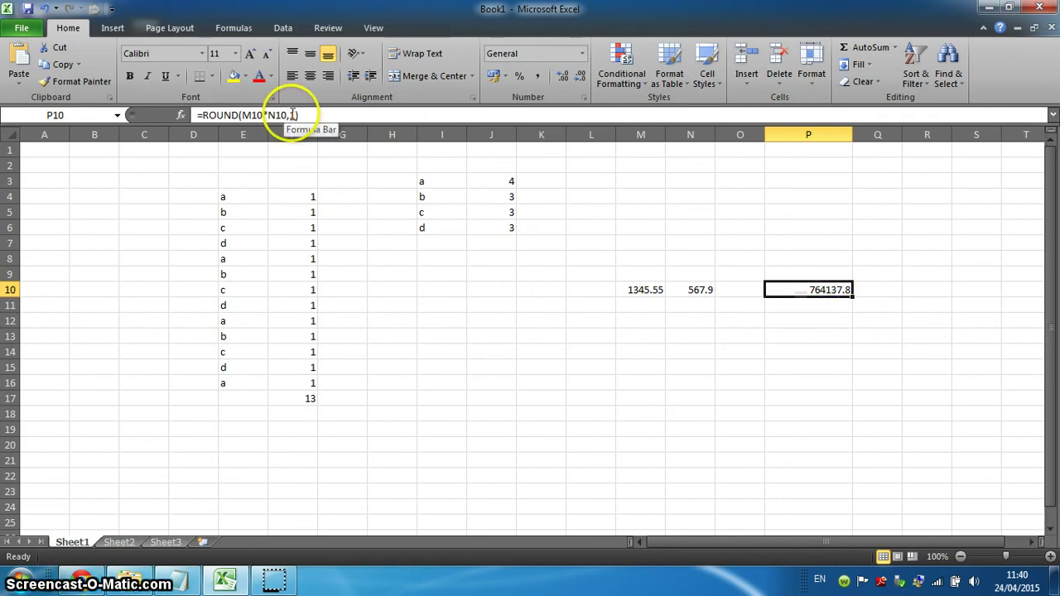
left_click_drag(292, 115, 300, 115)
type("2")
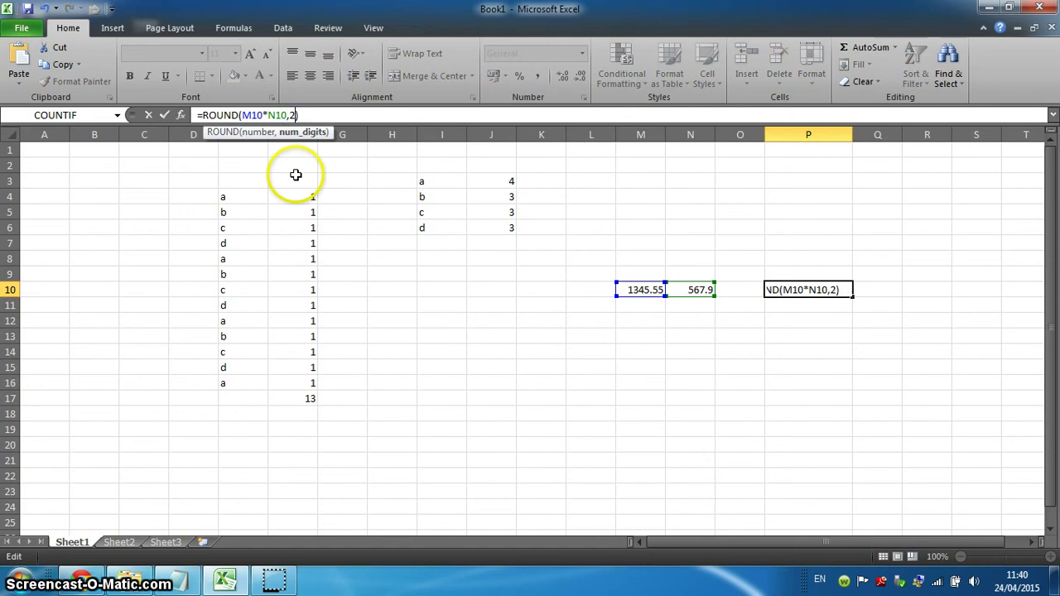
key("Return")
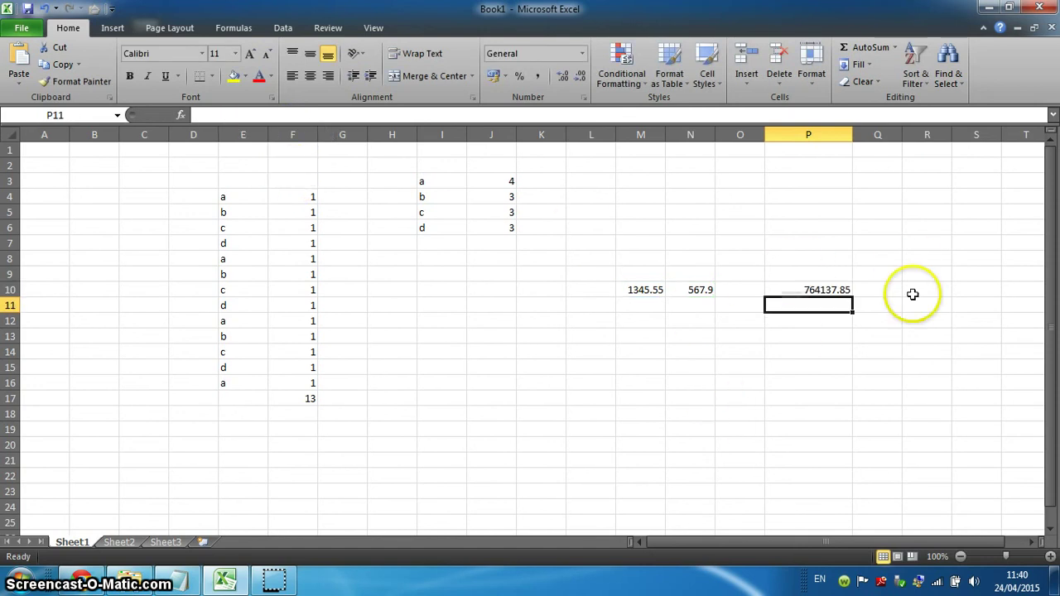
left_click(274, 578)
left_click_drag(178, 97, 555, 265)
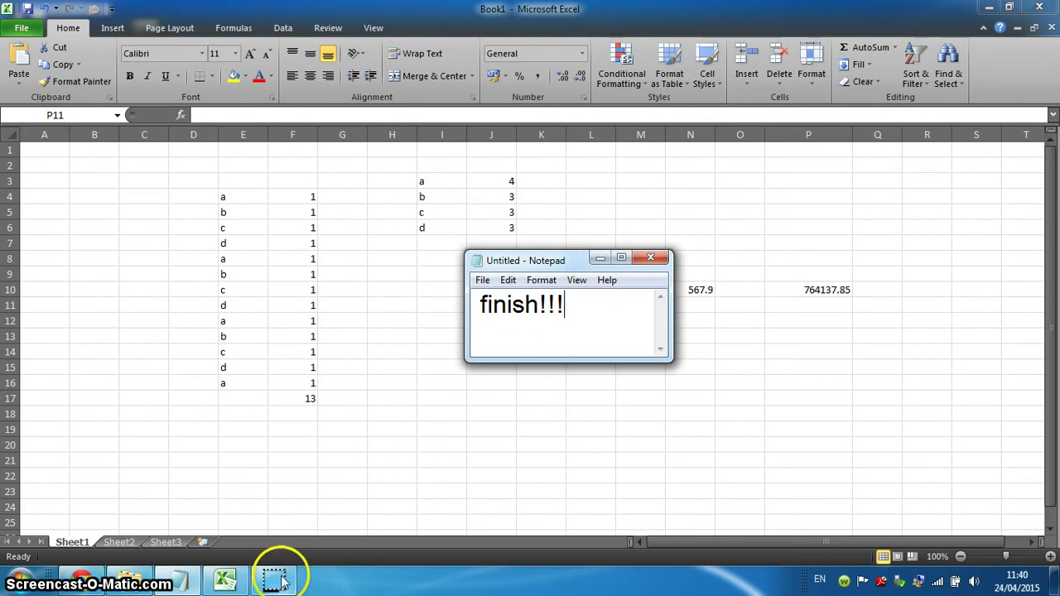